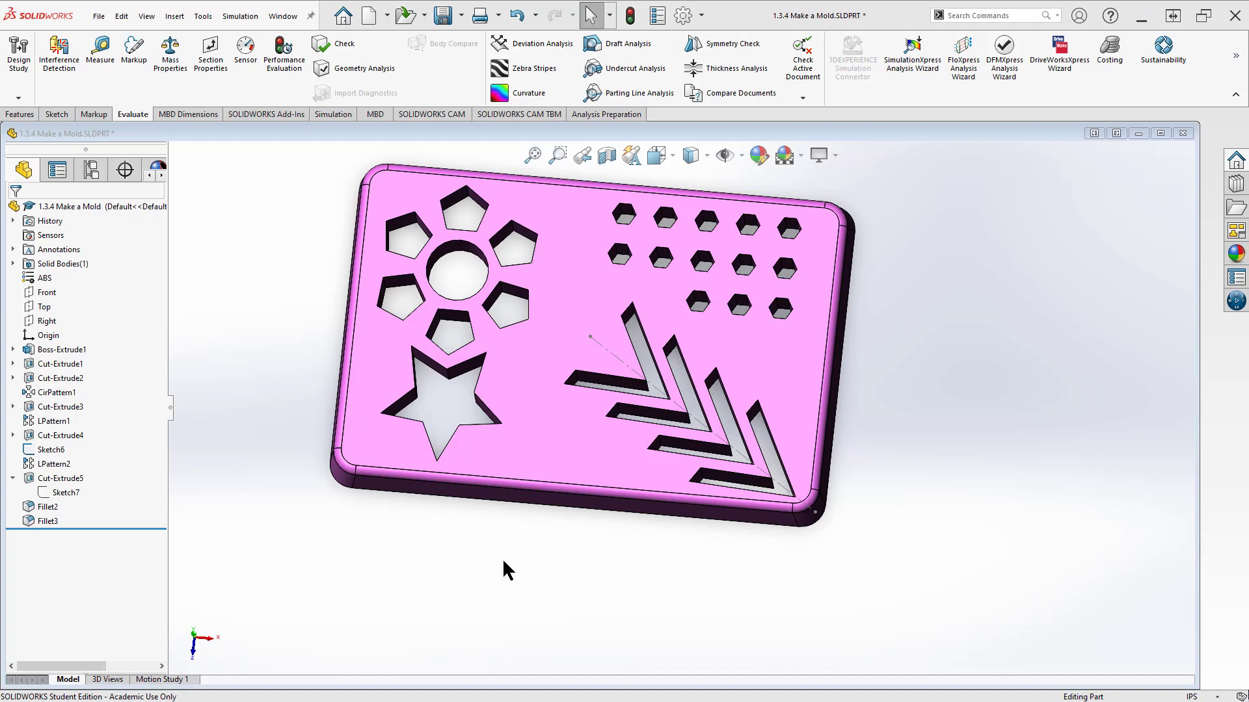
Examine the solid mold plate and check its mass properties.
scroll(514, 553, up, 3)
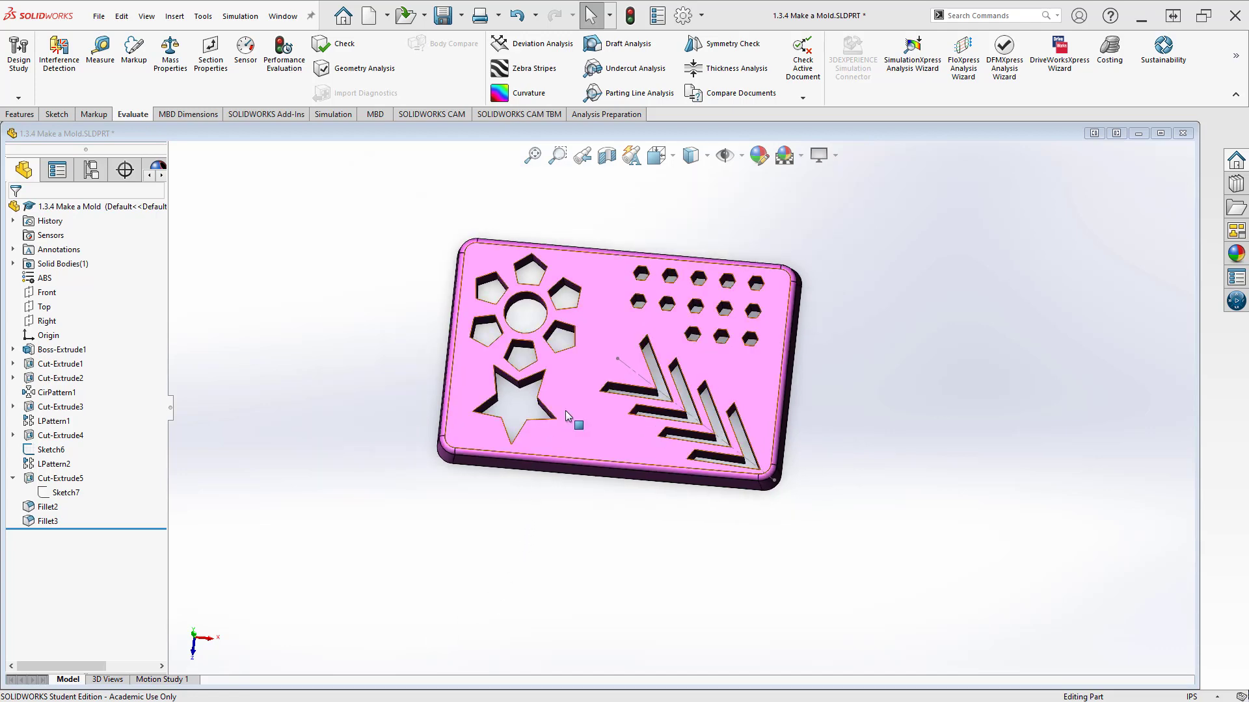
scroll(564, 411, down, 3)
mouse_move(565, 411)
middle_down()
mouse_move(551, 390)
mouse_move(566, 369)
mouse_move(722, 265)
mouse_move(650, 280)
mouse_move(556, 408)
mouse_move(575, 395)
middle_up()
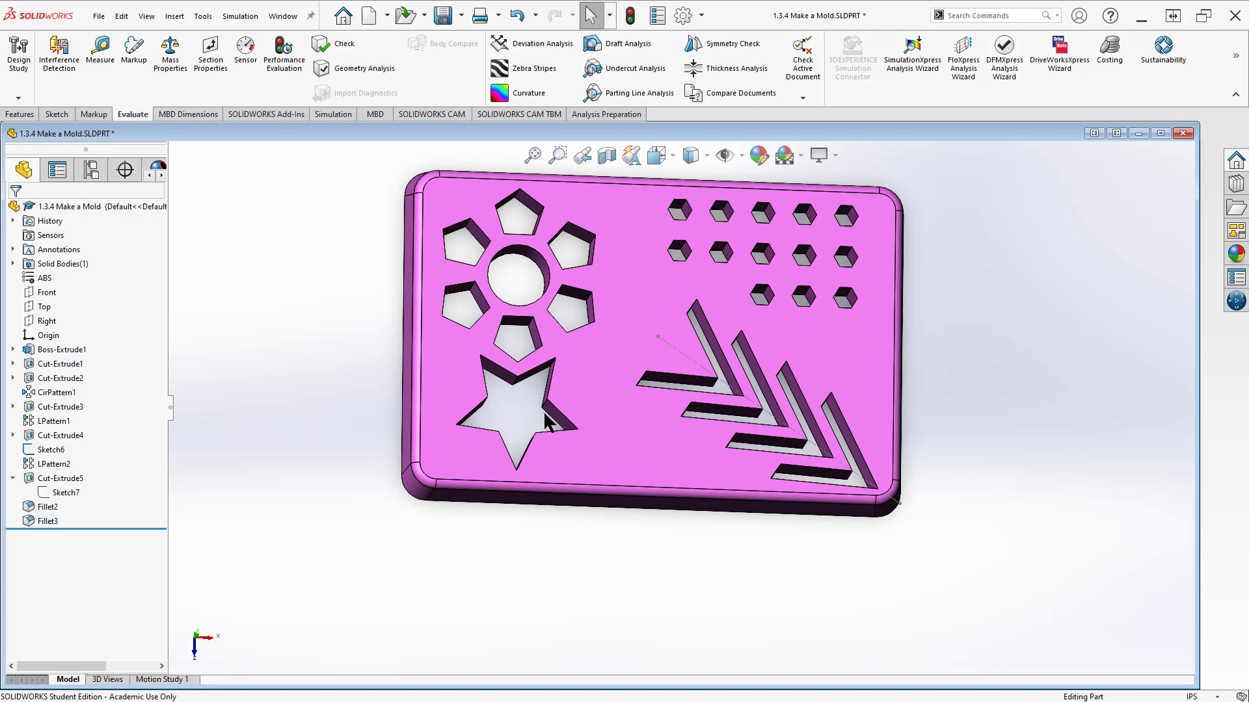
scroll(544, 411, down, 2)
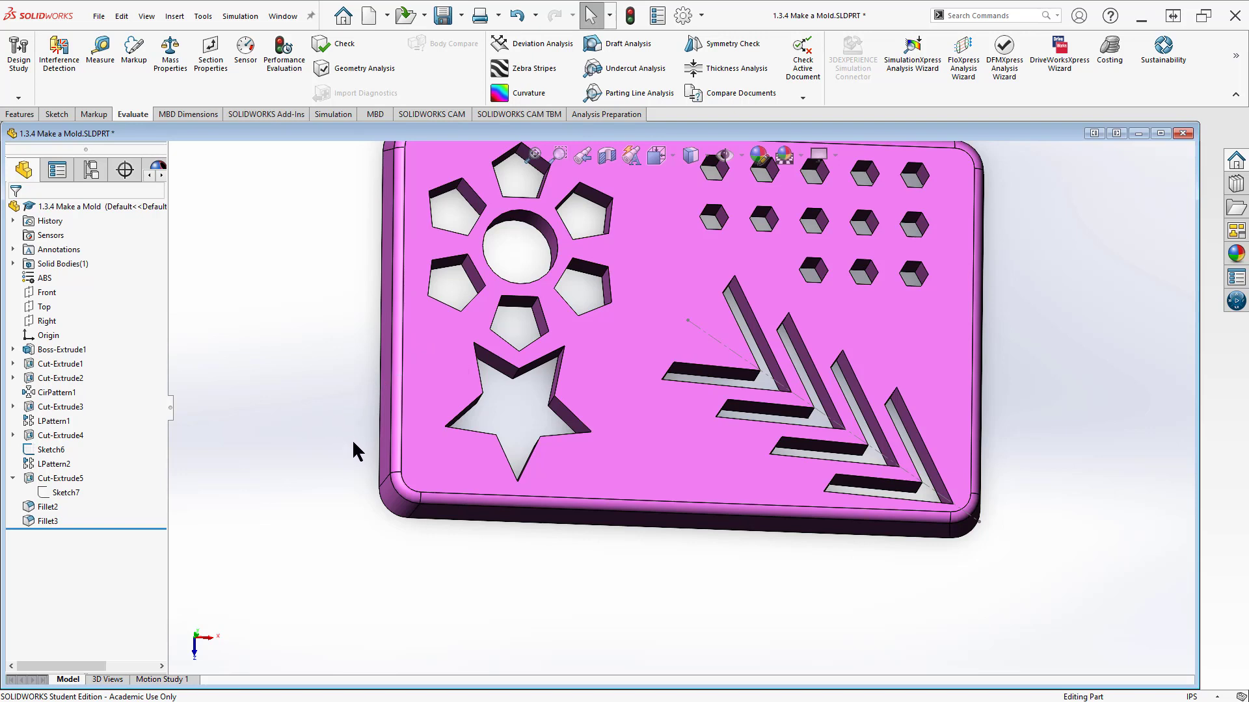
middle_drag(352, 439, 387, 436)
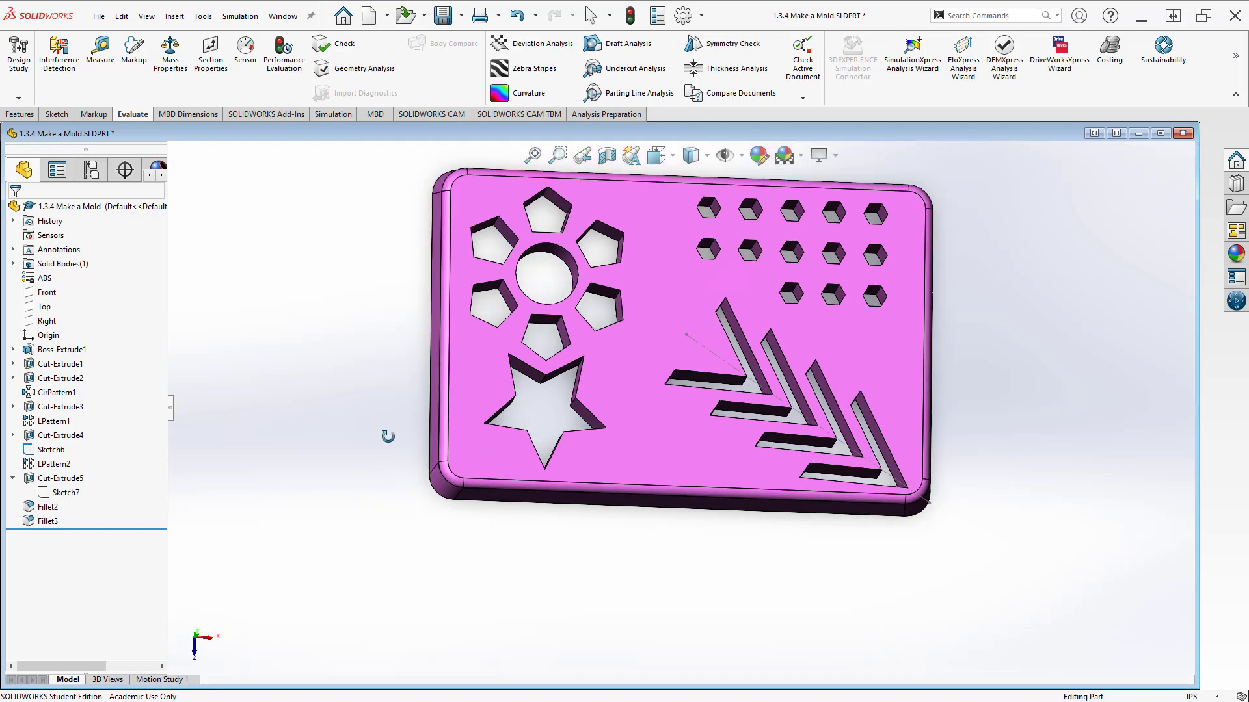
click(168, 62)
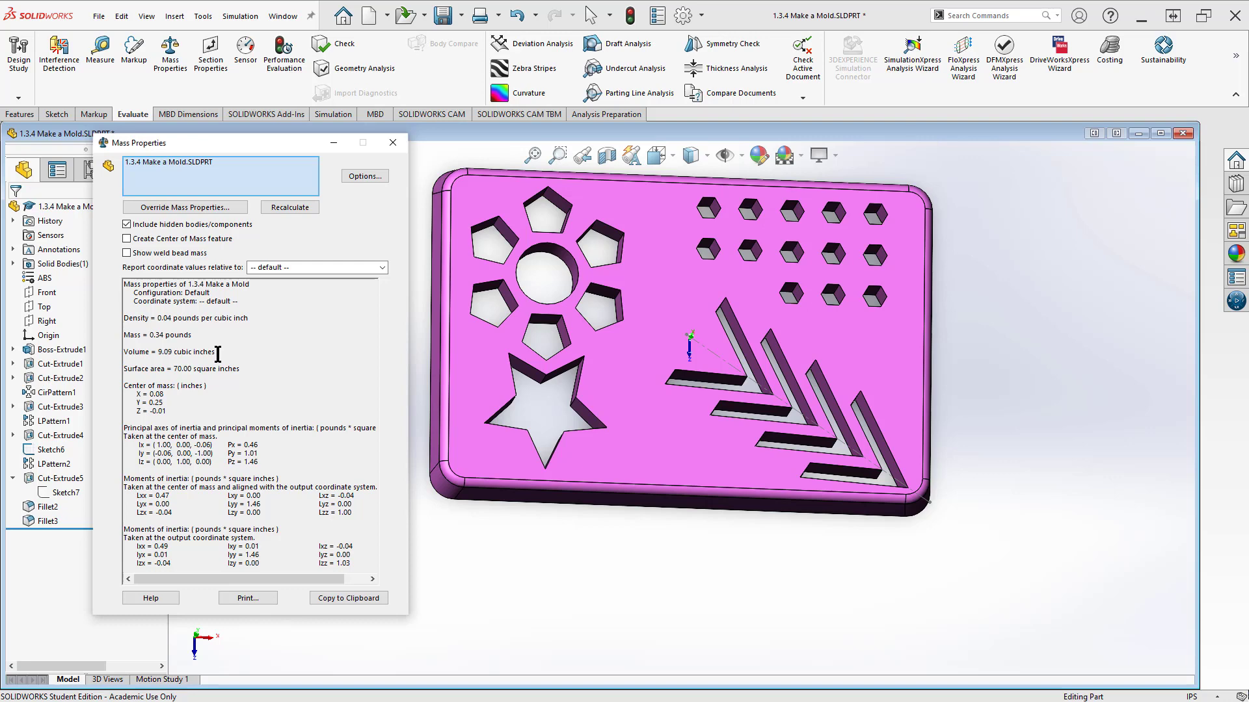
click(392, 143)
Start a Shell feature on the plate with a wall thickness of 0.050 in and enable its preview.
click(19, 113)
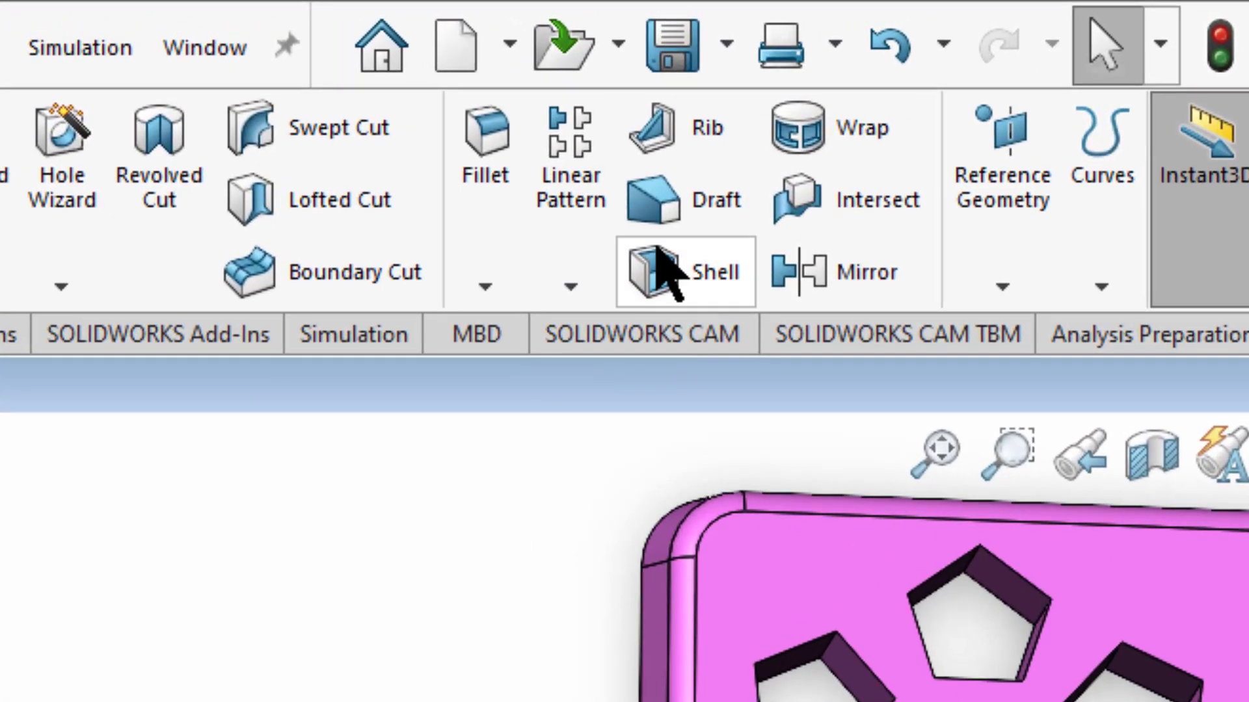
click(656, 249)
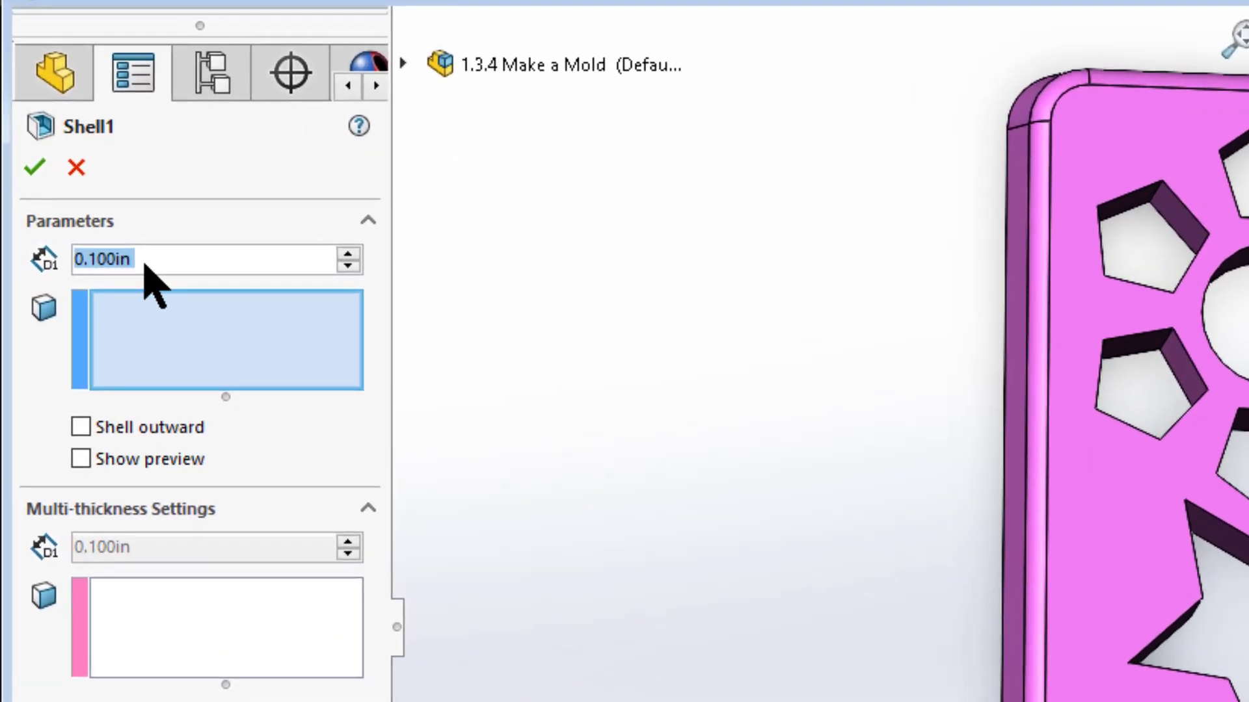
click(61, 250)
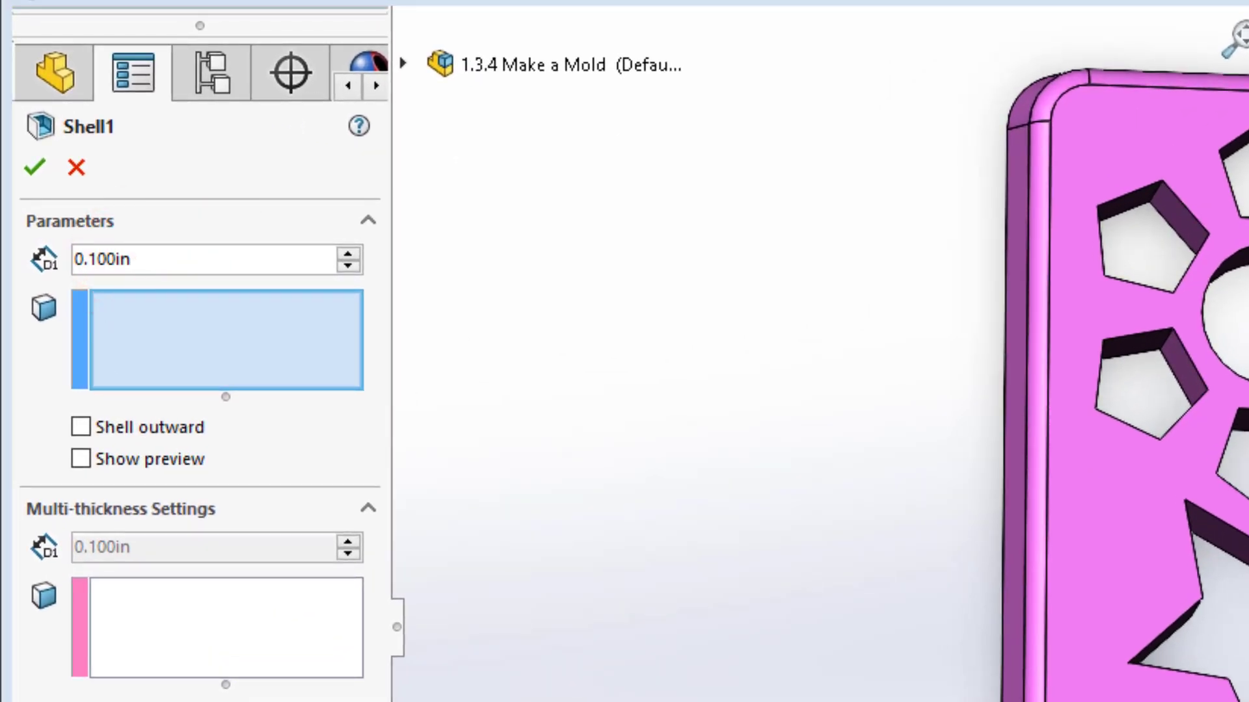
click(157, 258)
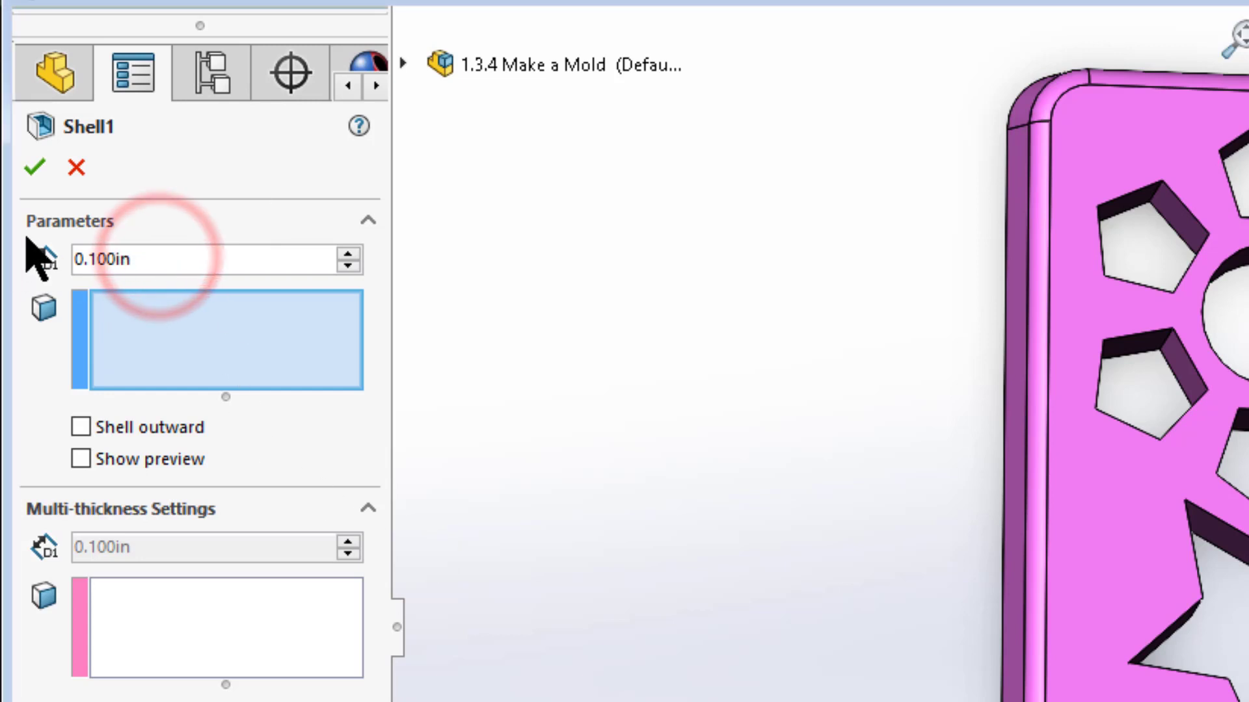
click(97, 261)
double_click(96, 261)
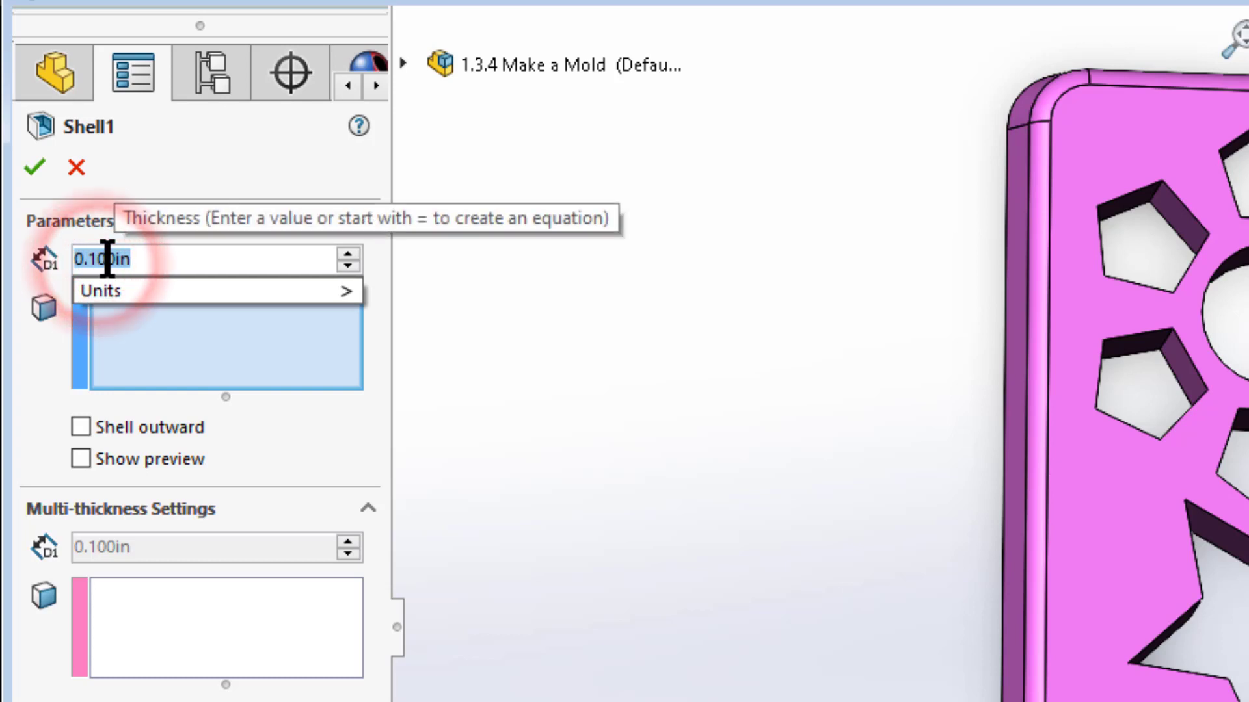
text(.050)
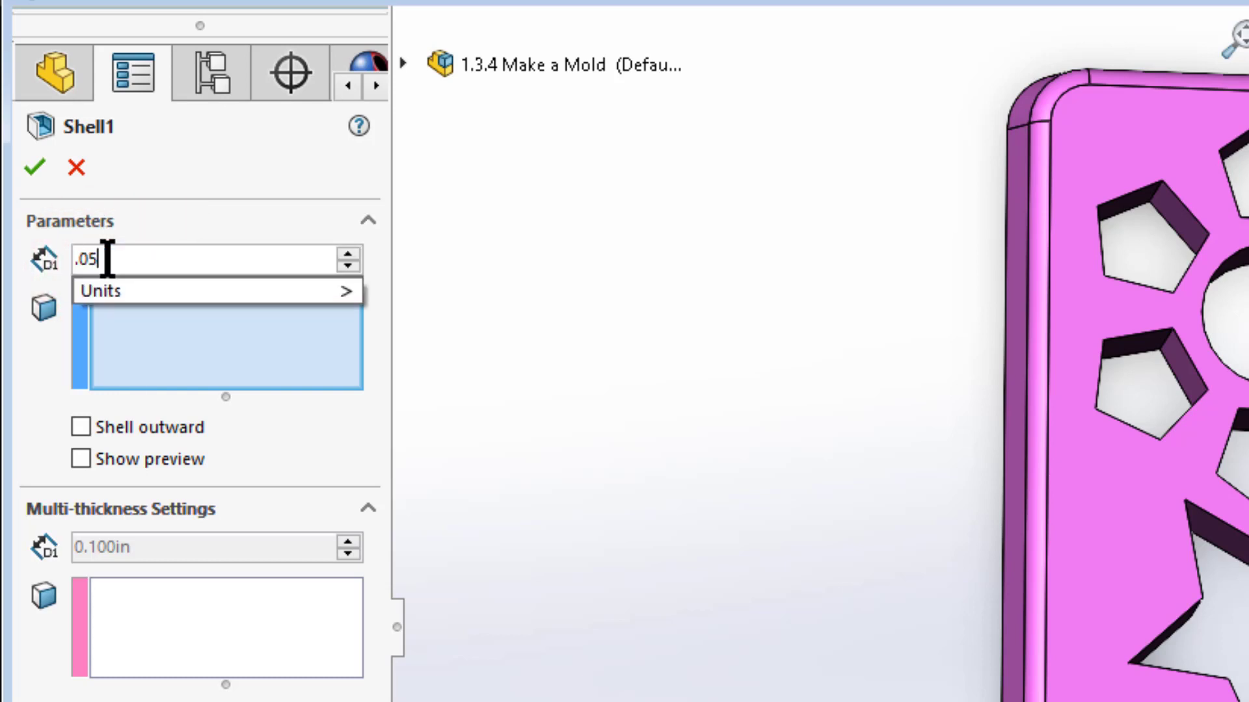
mouse_move(214, 290)
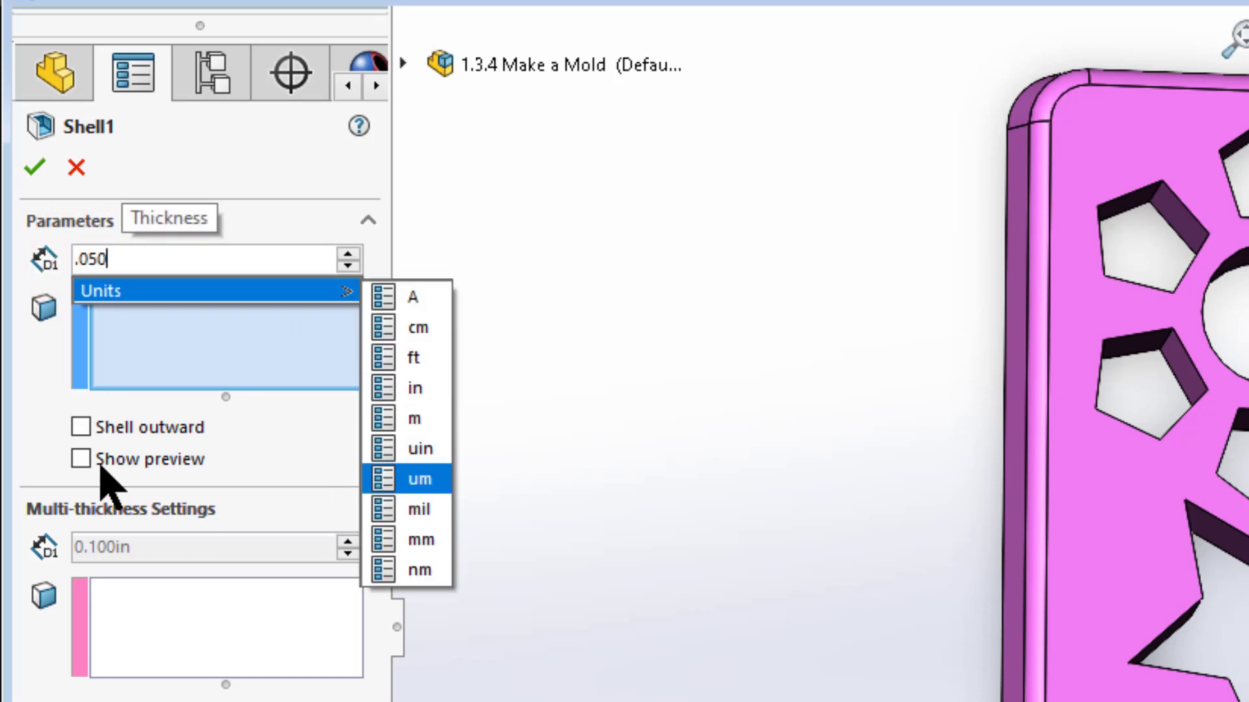
click(81, 460)
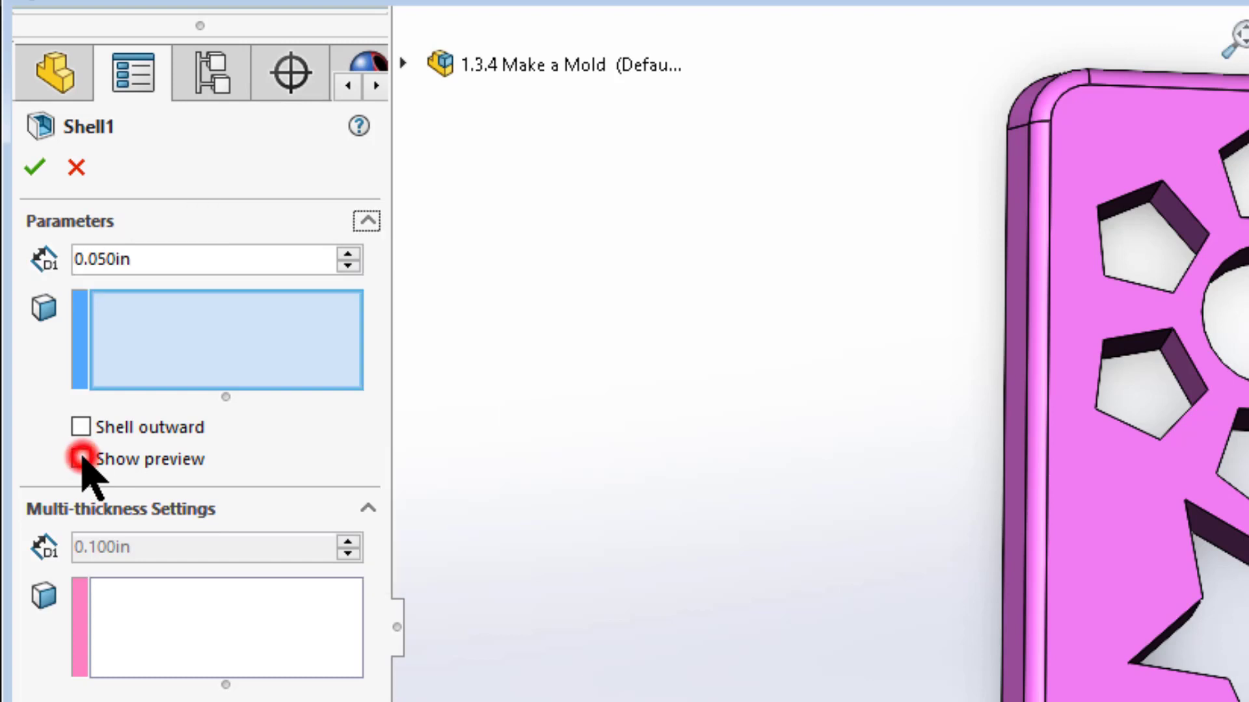
click(80, 459)
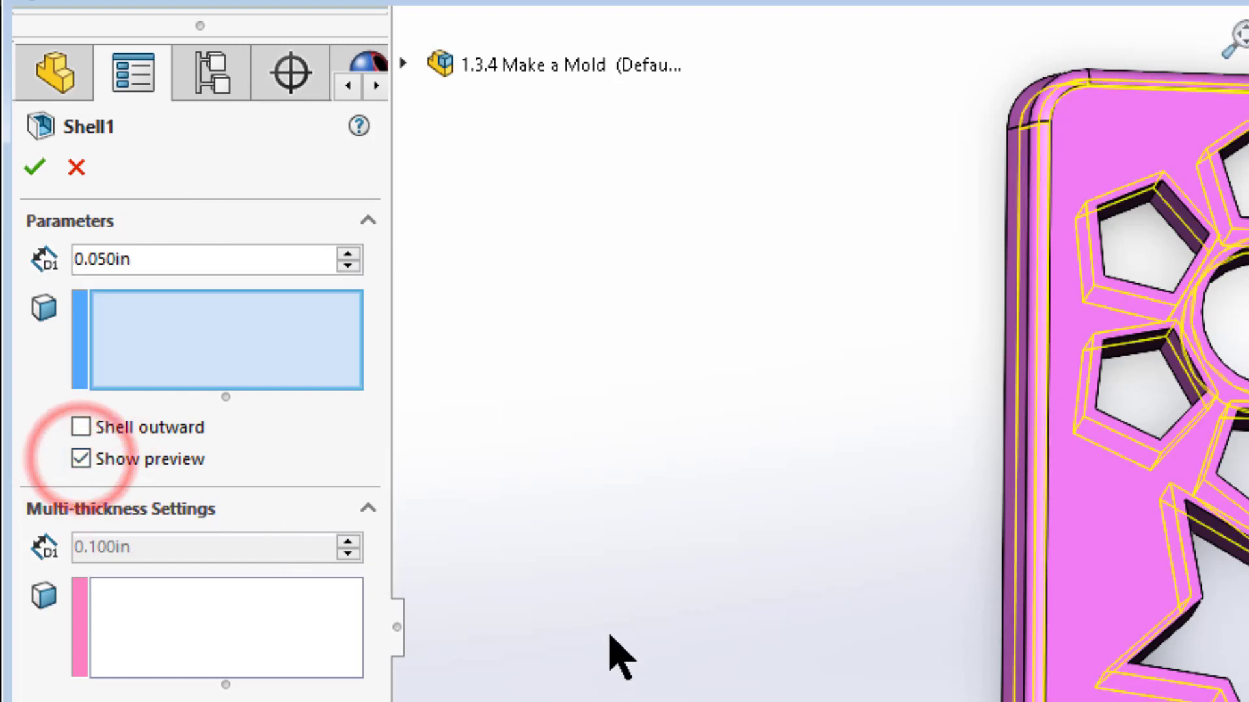
Choose the plate's flat back face as the face to remove and complete the shell.
middle_drag(953, 602, 1169, 292)
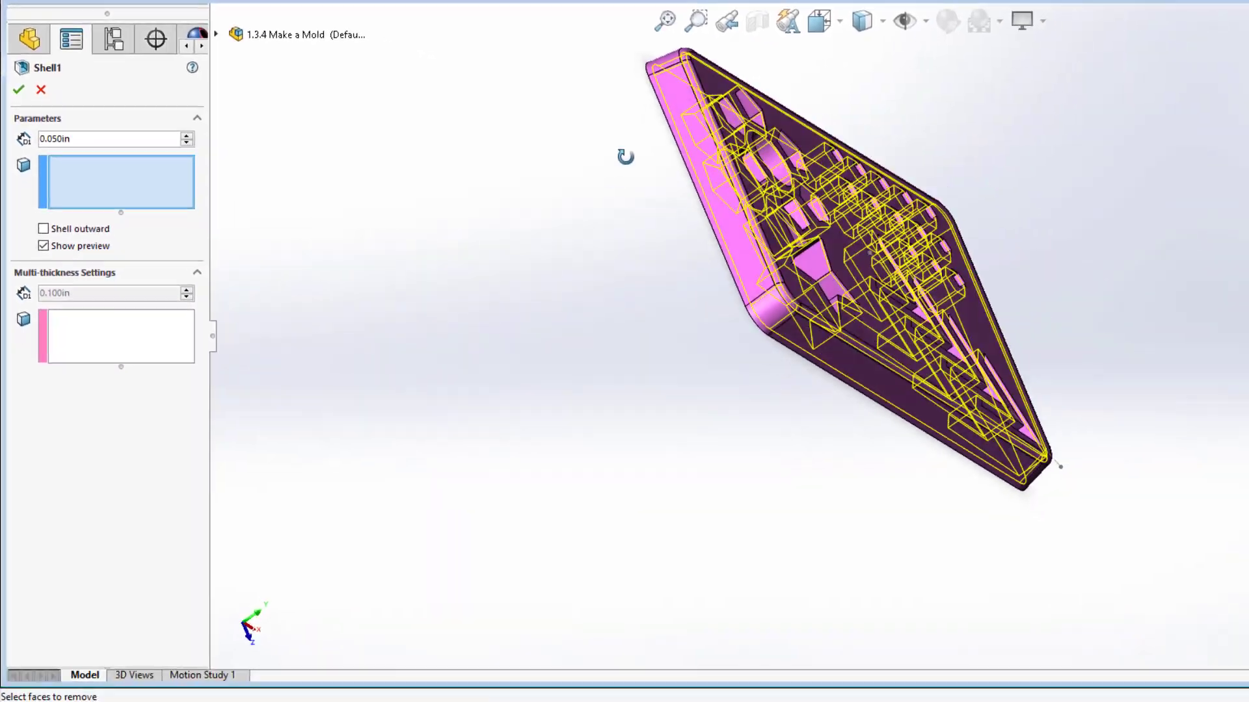
middle_drag(625, 156, 628, 359)
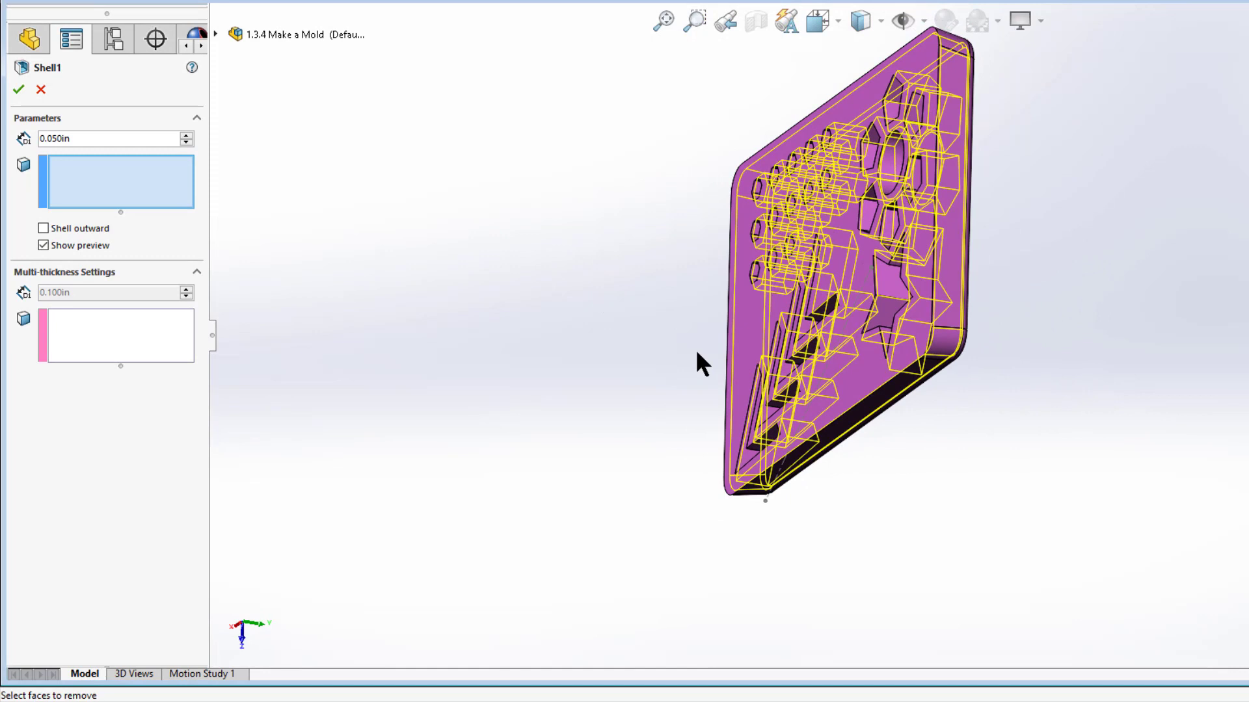
click(752, 337)
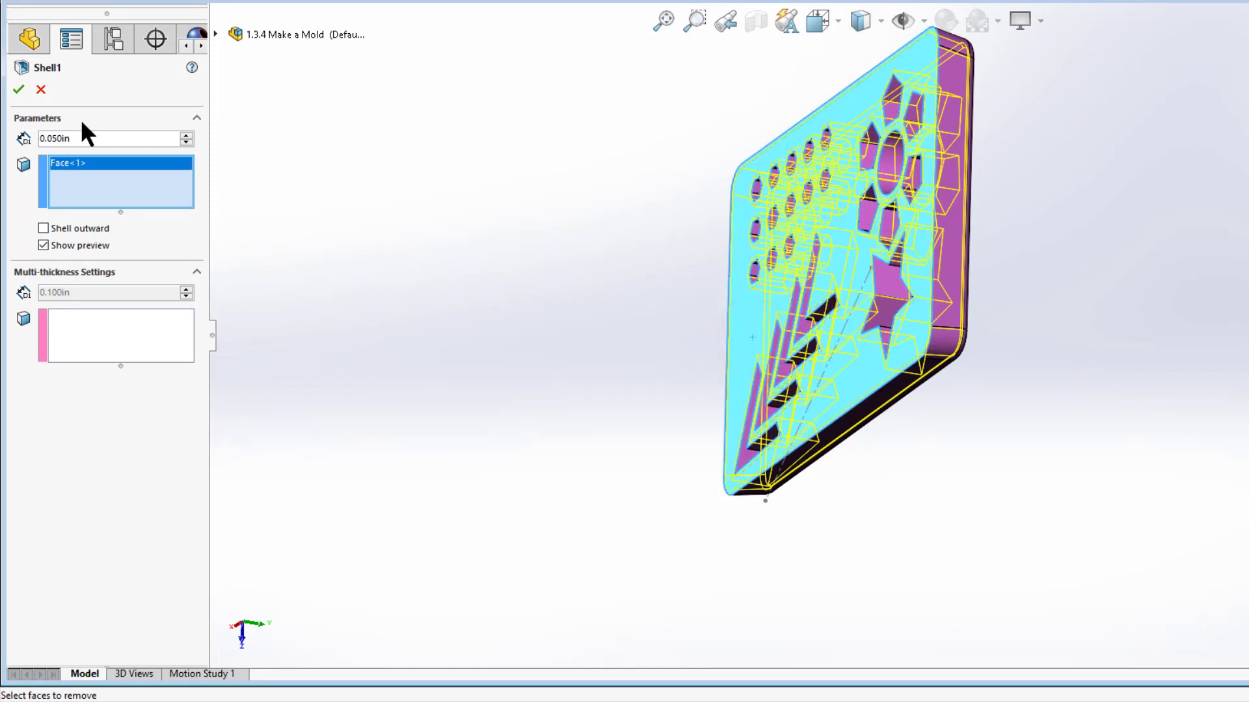
middle_drag(655, 218, 747, 229)
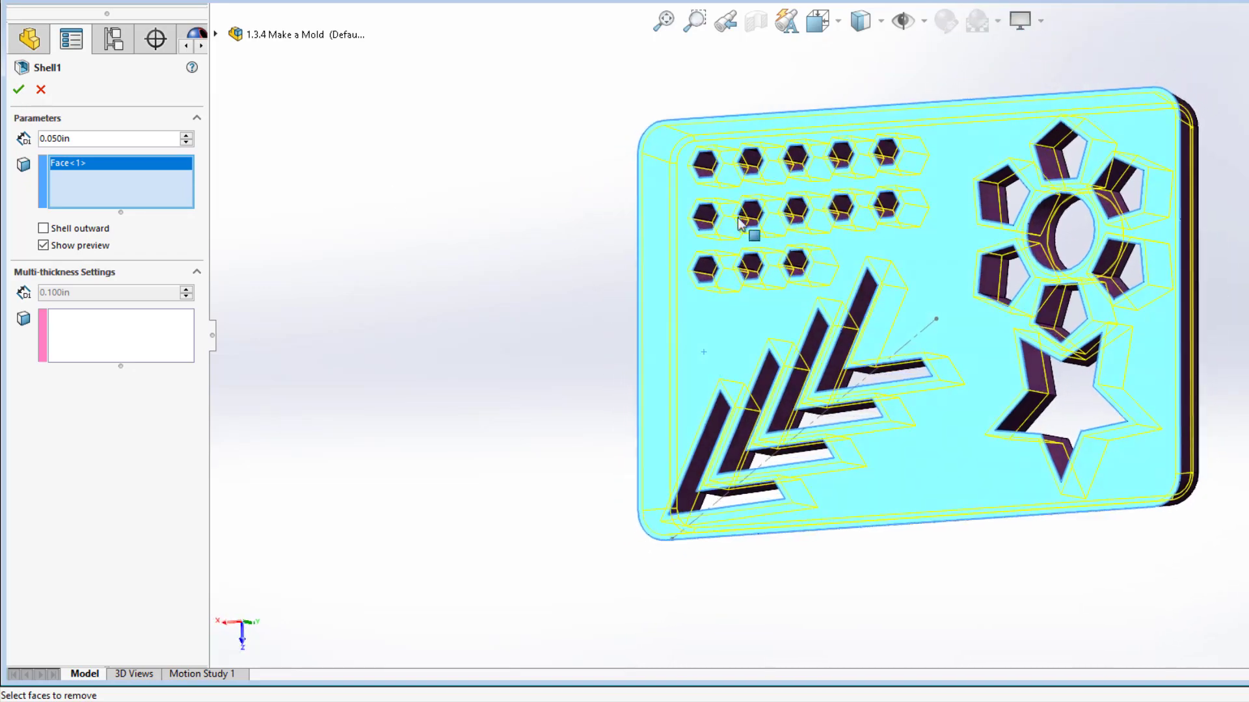
click(17, 89)
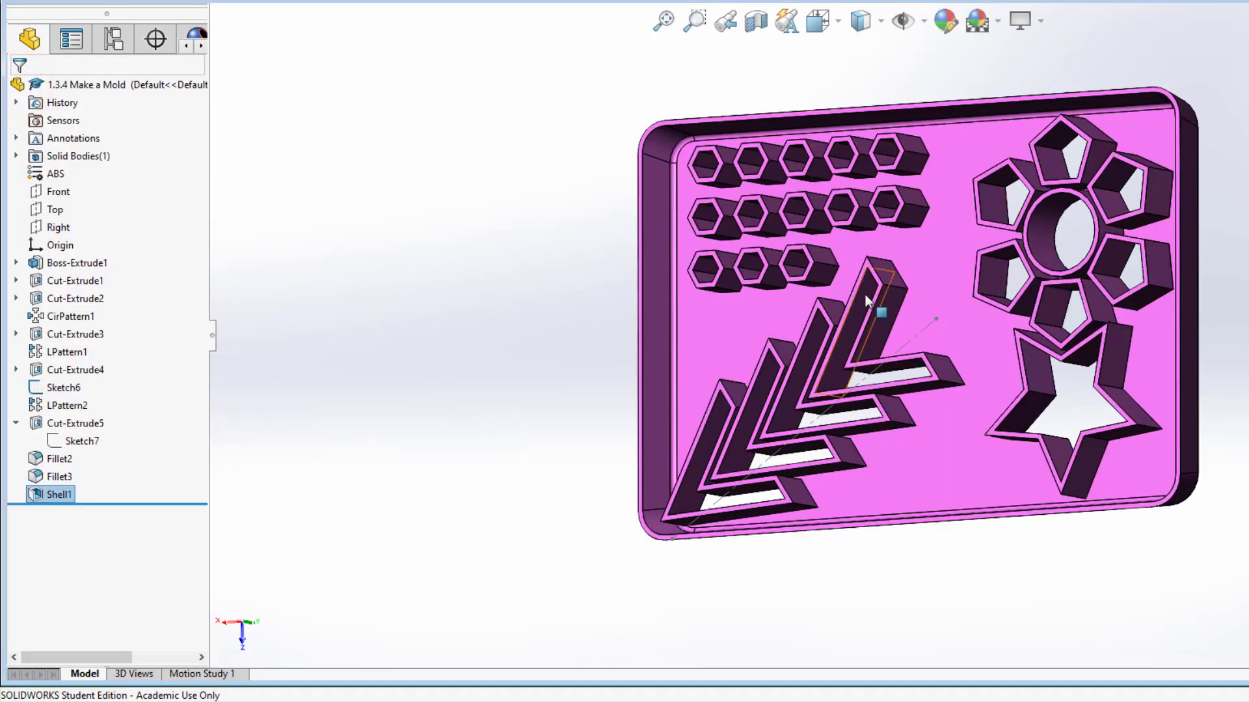
Roll the feature history back to just before the two edge fillets, leaving Cut-Extrude5 as the last active feature.
middle_drag(865, 294, 909, 305)
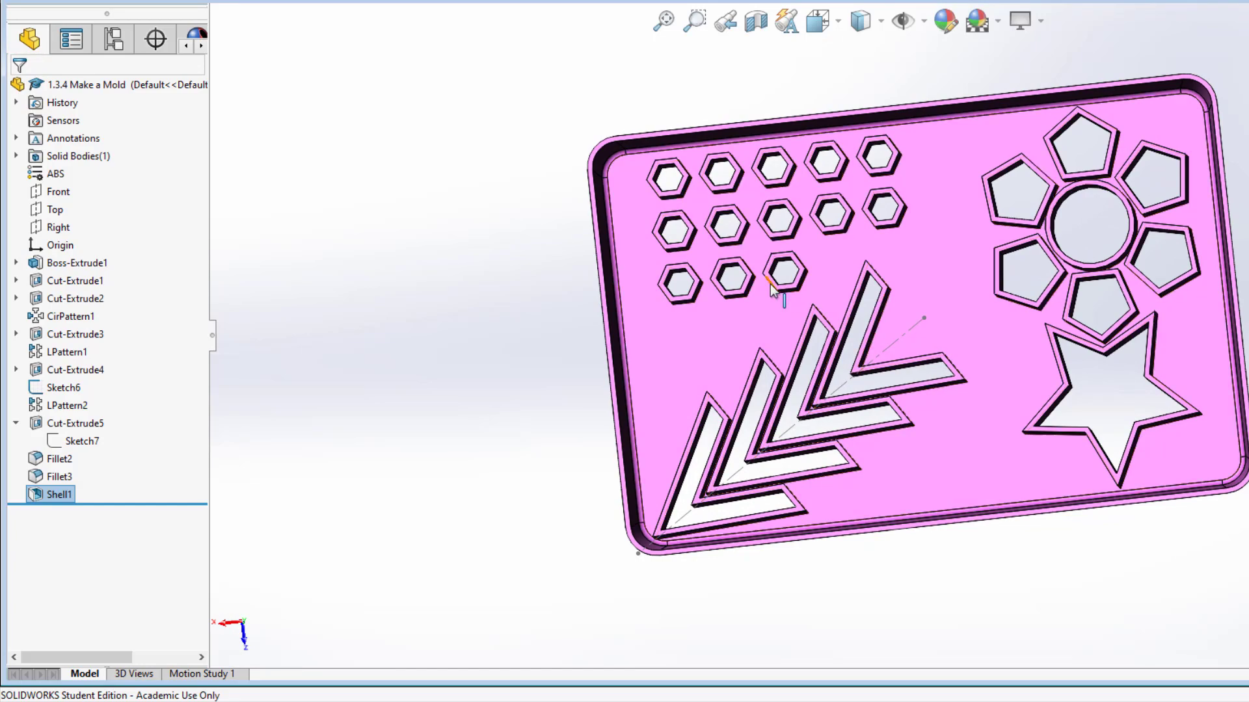
scroll(772, 290, down, 5)
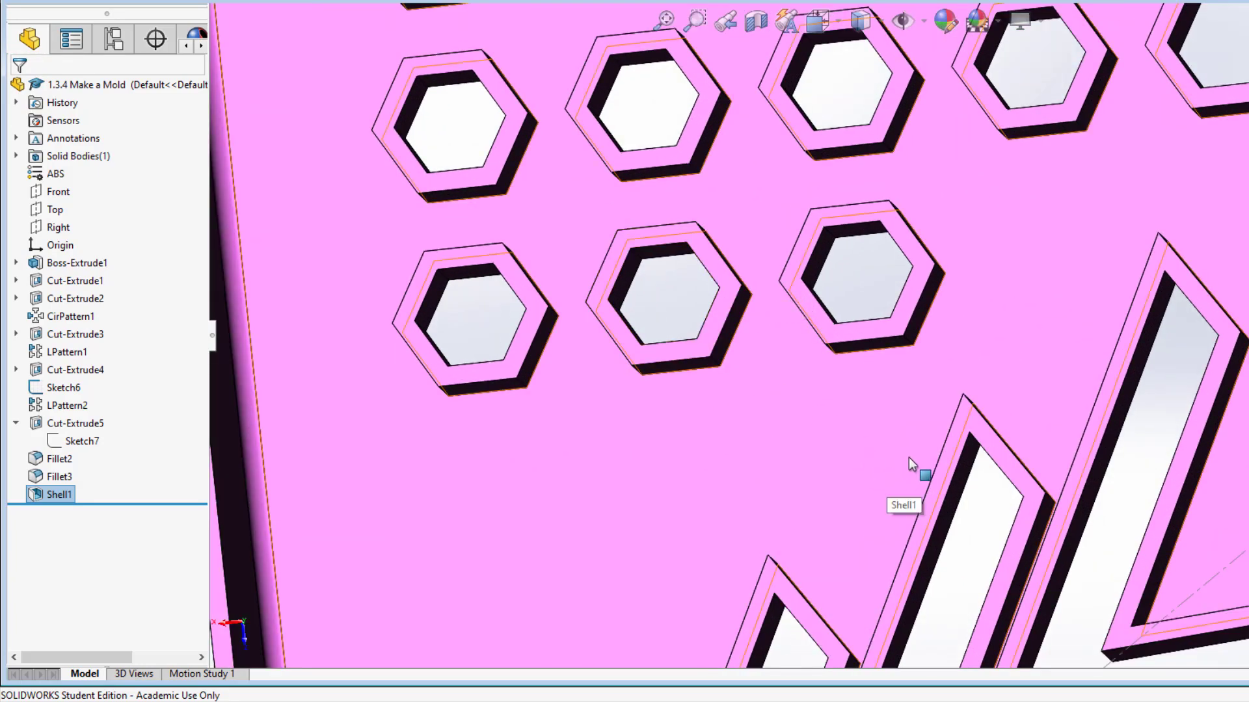
scroll(931, 443, up, 5)
middle_drag(931, 444, 674, 486)
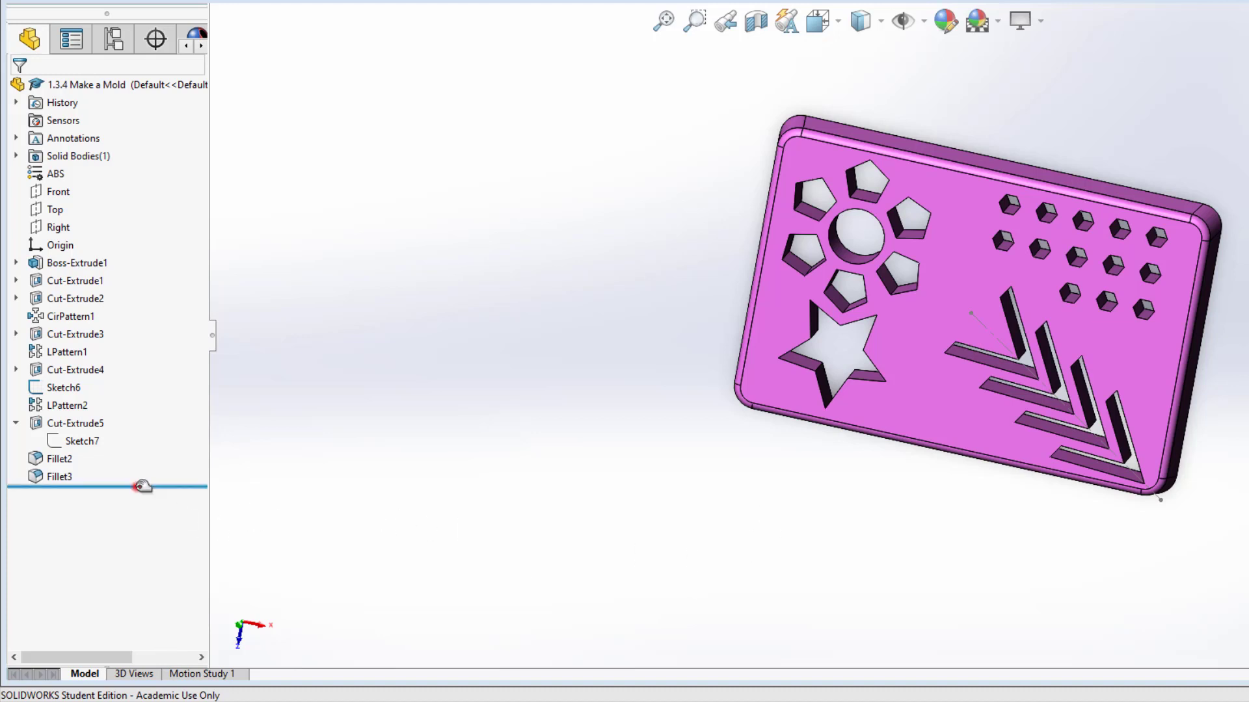
drag(143, 487, 128, 449)
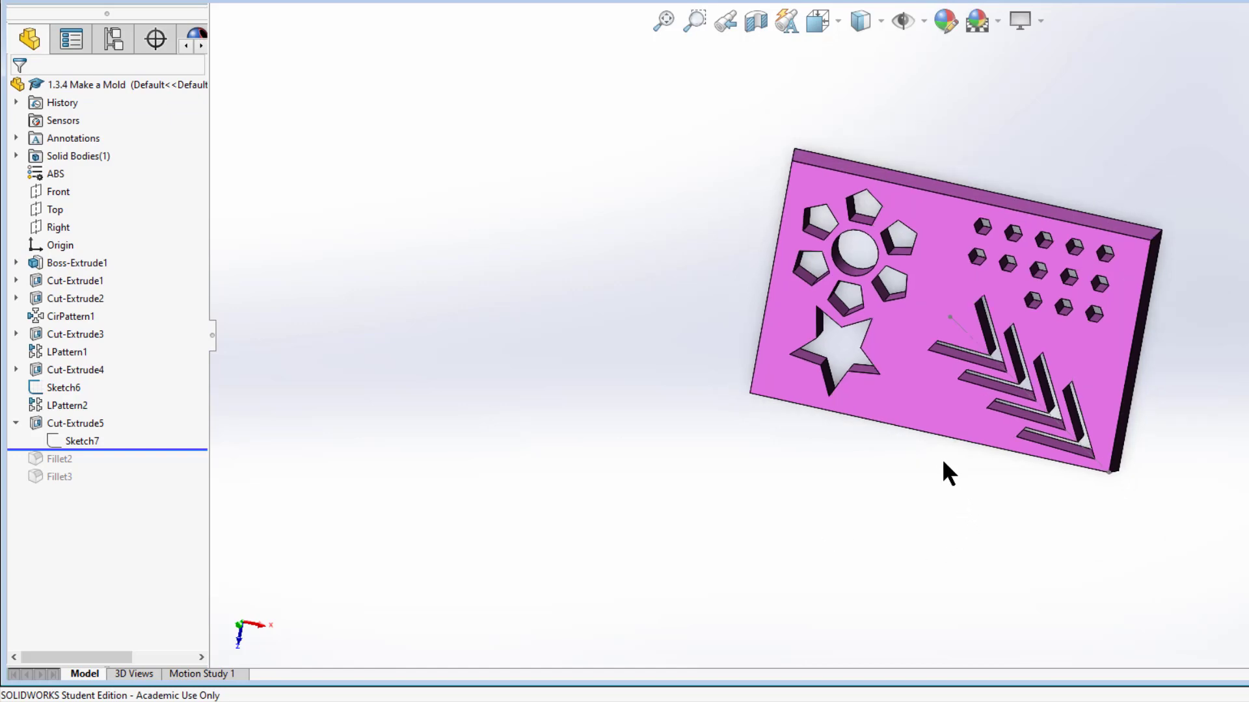
Shell the unfilleted plate with a 0.050 in wall, removing its flat back face and enabling the preview.
middle_drag(943, 468, 1154, 410)
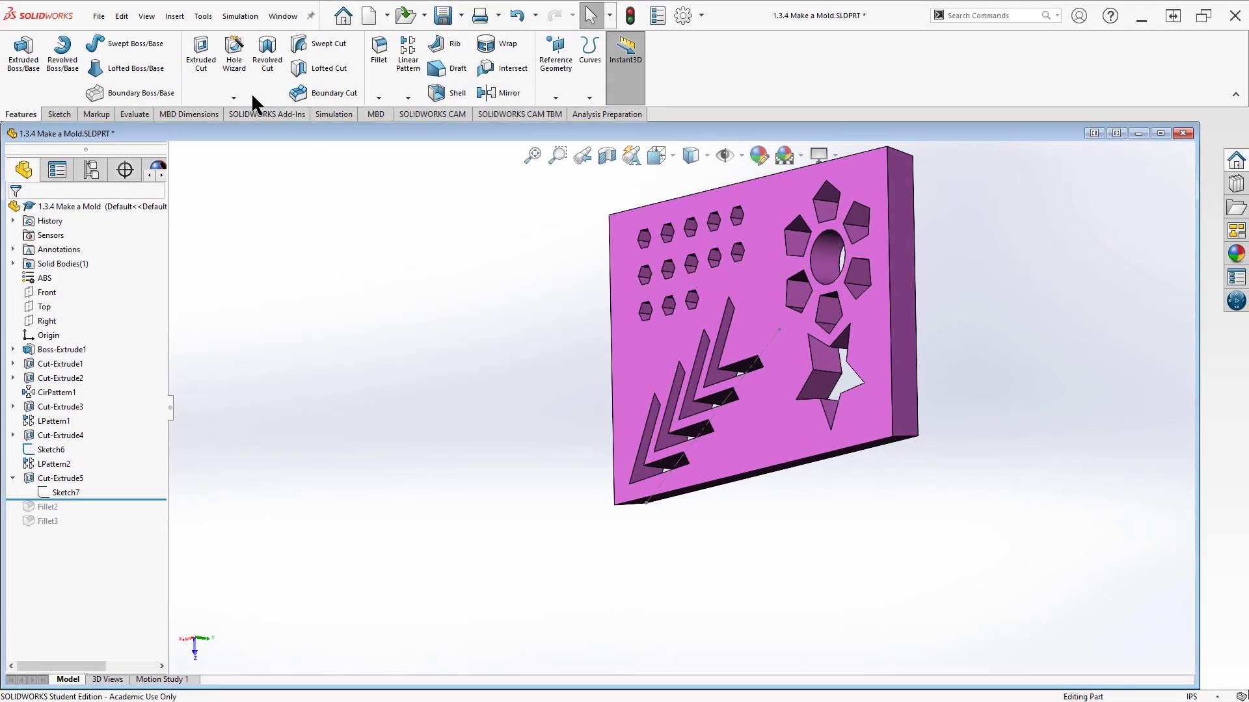
click(437, 93)
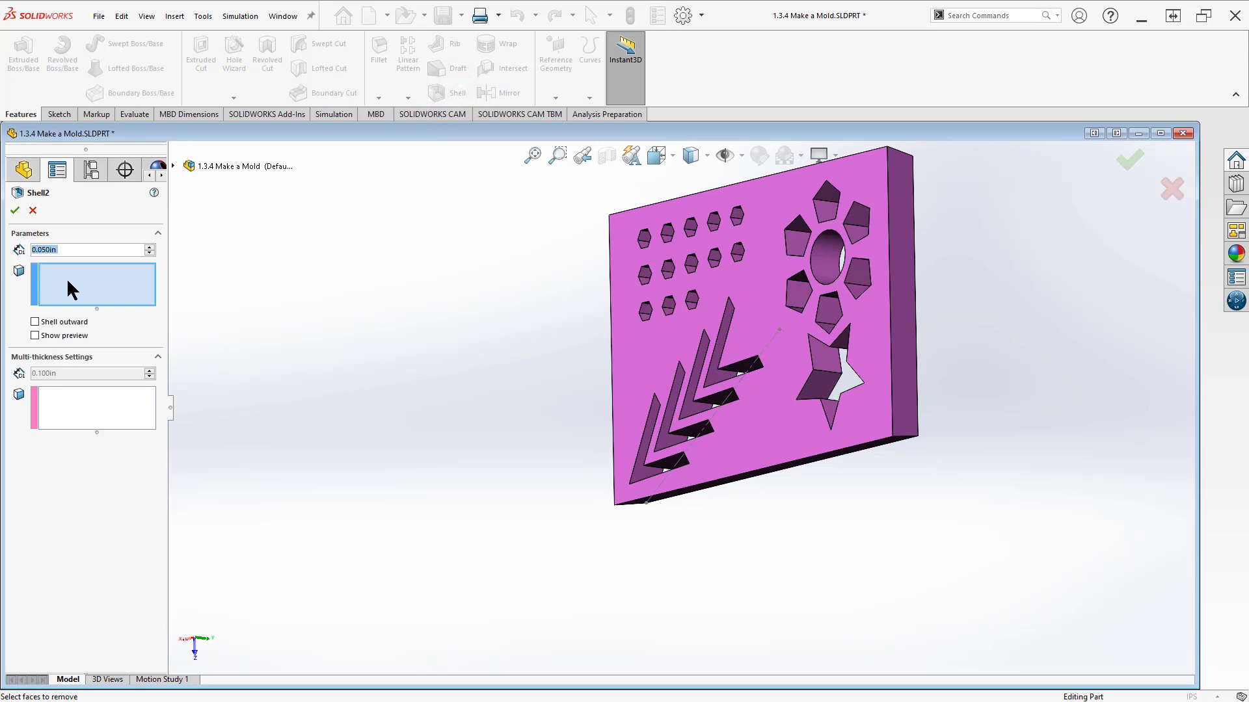
click(67, 280)
click(758, 327)
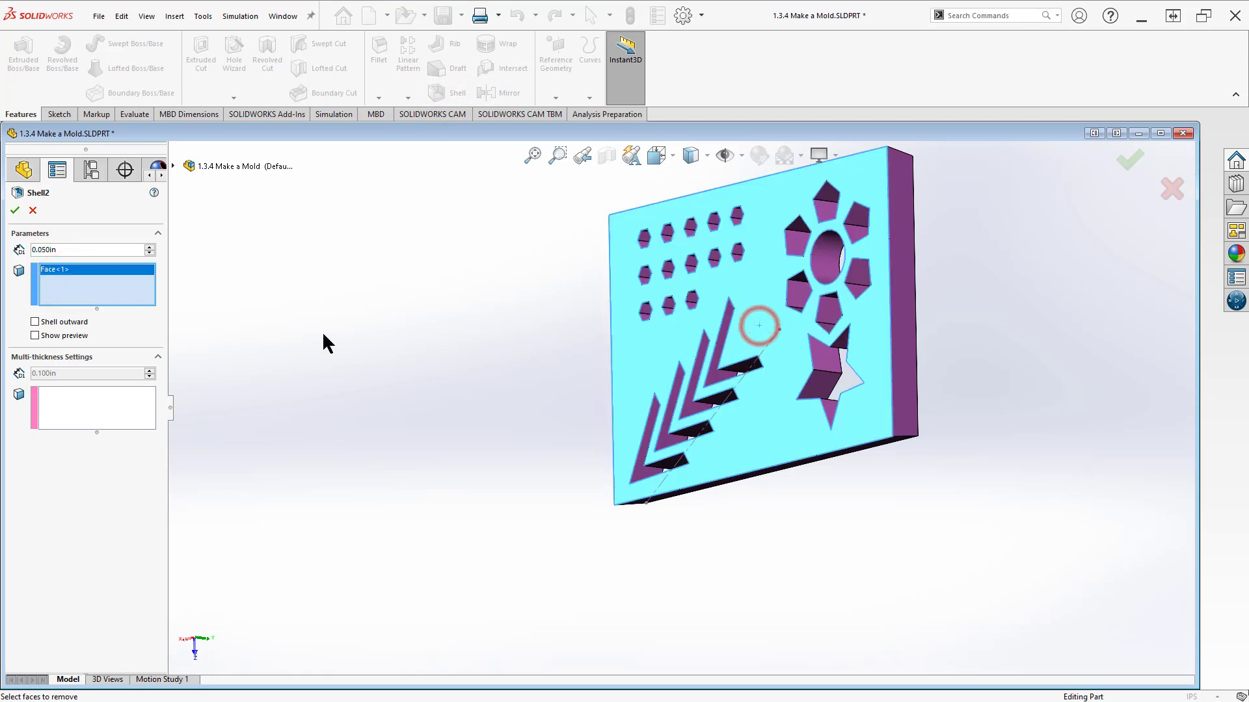
click(34, 335)
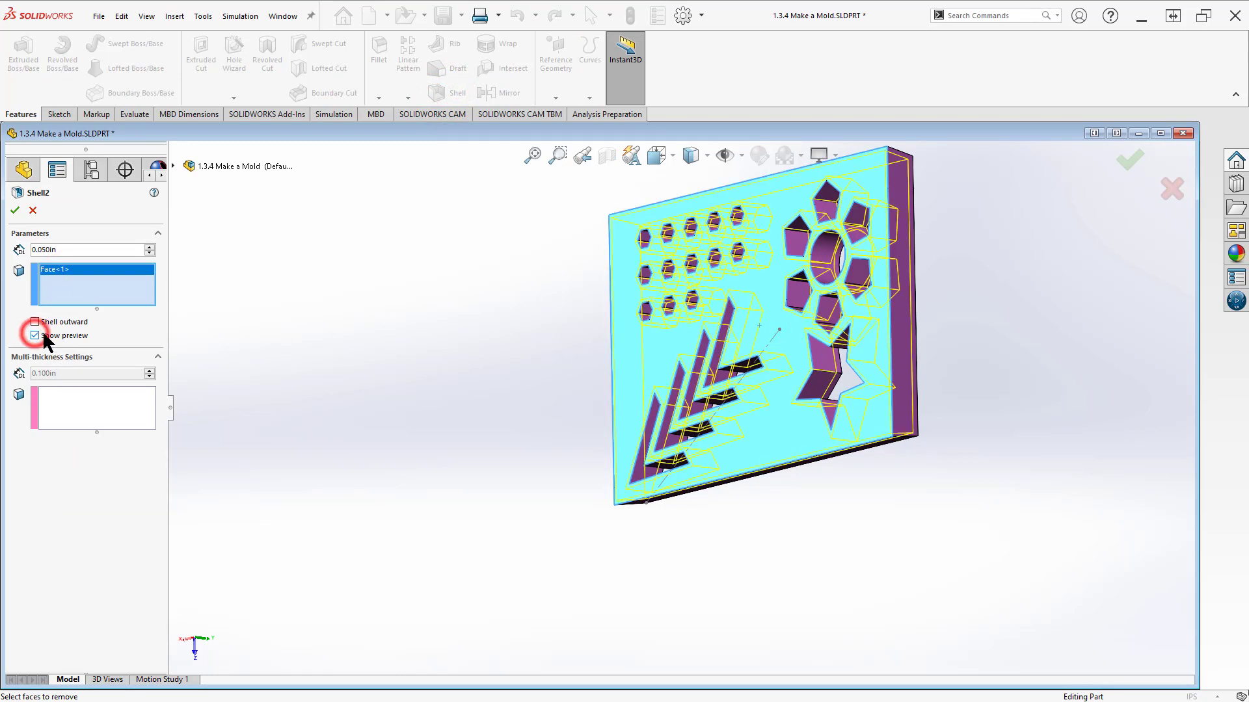
click(16, 210)
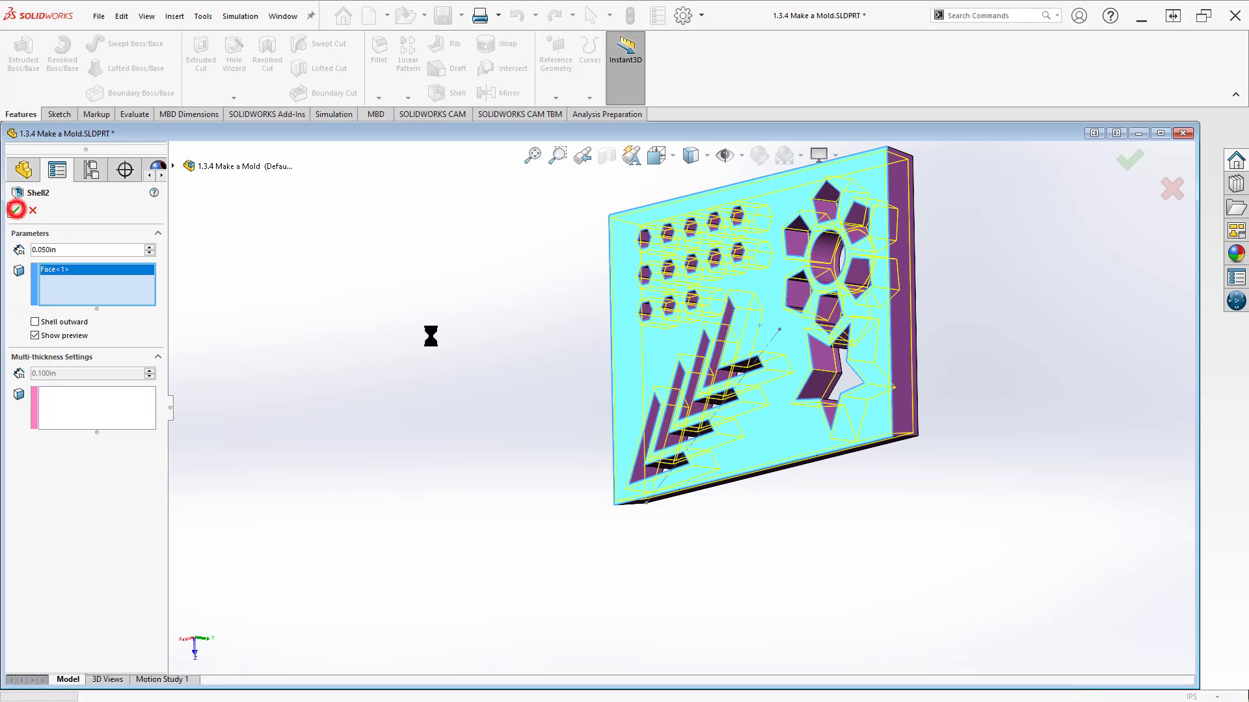
Roll the feature history forward past Fillet2 and Fillet3, and examine the shelled corner beside the star cutout.
middle_drag(811, 376, 691, 246)
scroll(690, 246, up, 1)
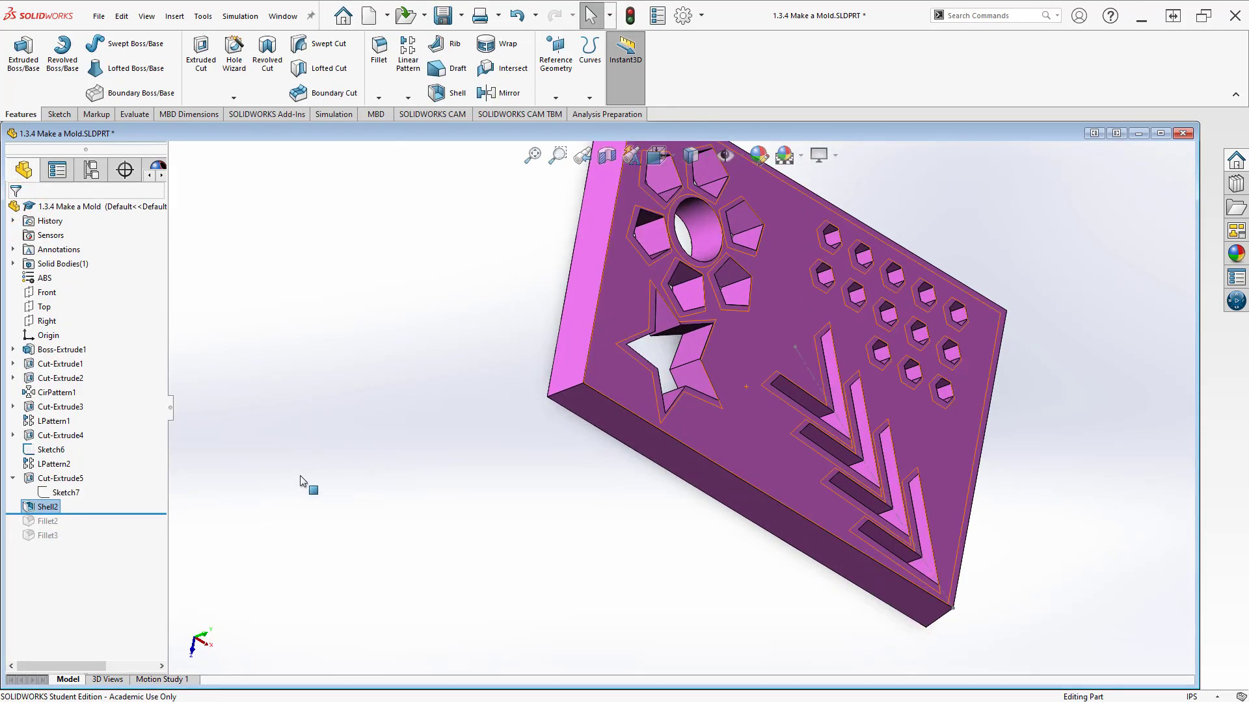
drag(118, 514, 120, 529)
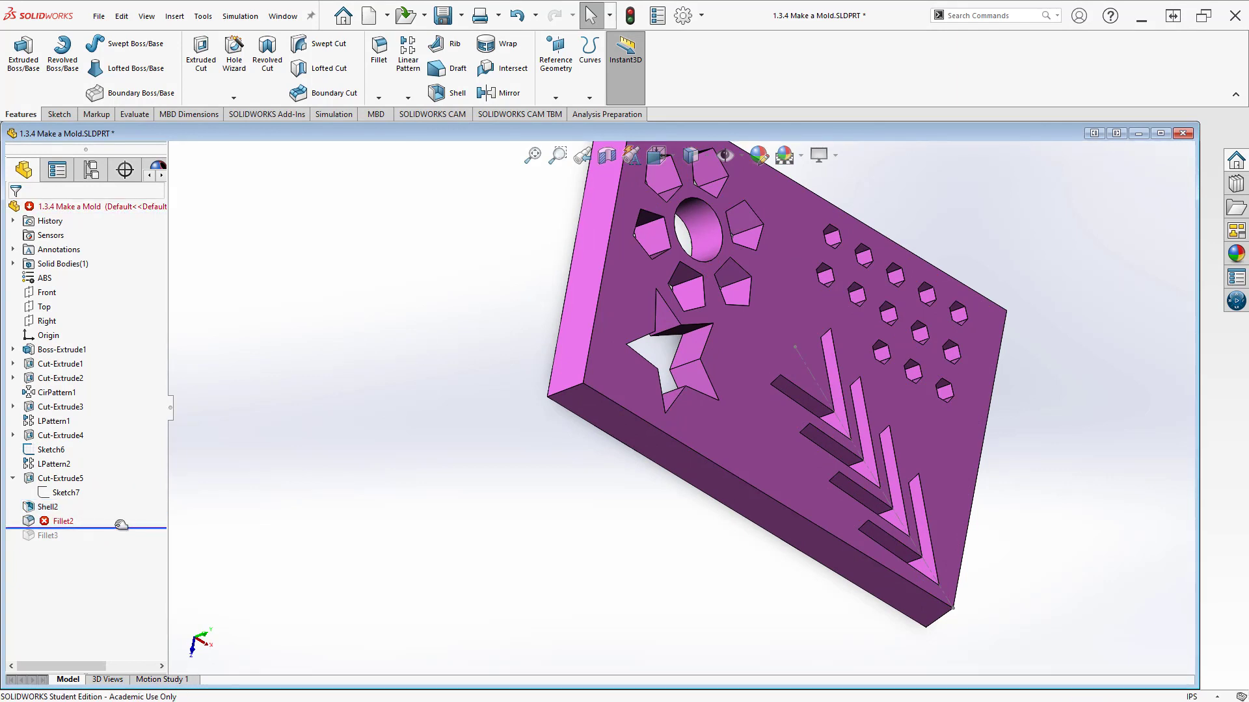
drag(123, 530, 120, 541)
middle_drag(638, 462, 751, 374)
scroll(752, 374, down, 4)
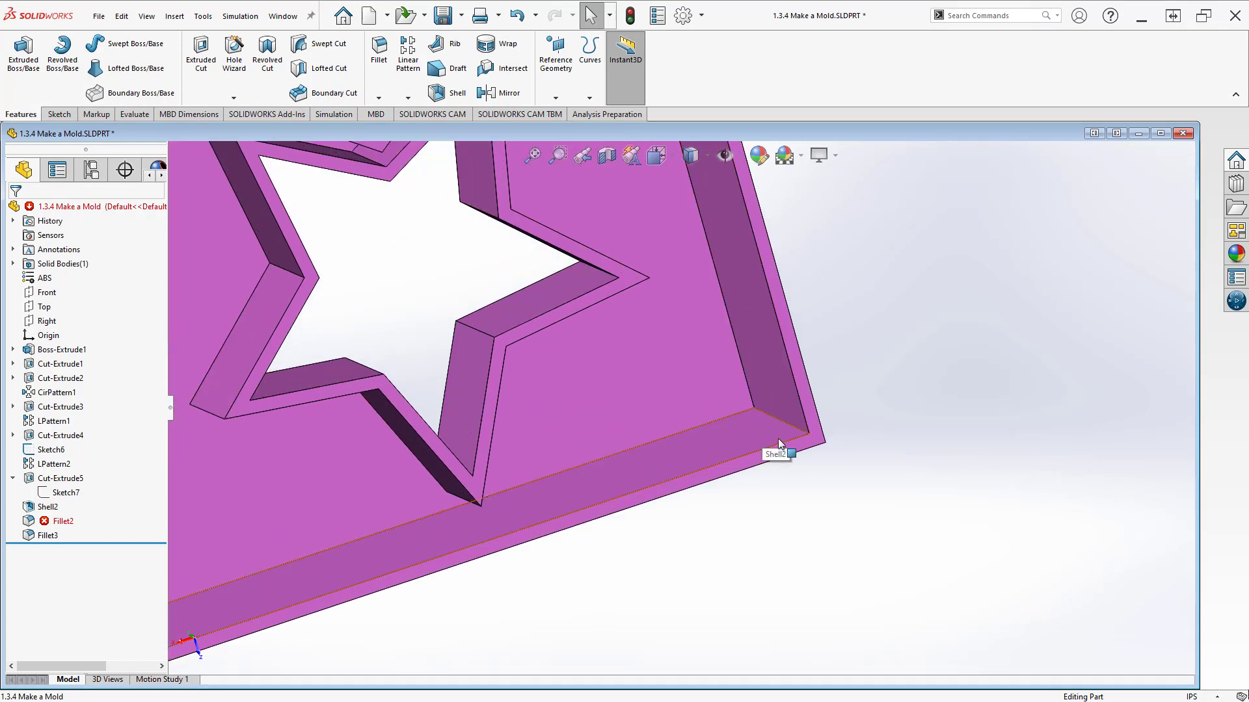
scroll(729, 446, up, 1)
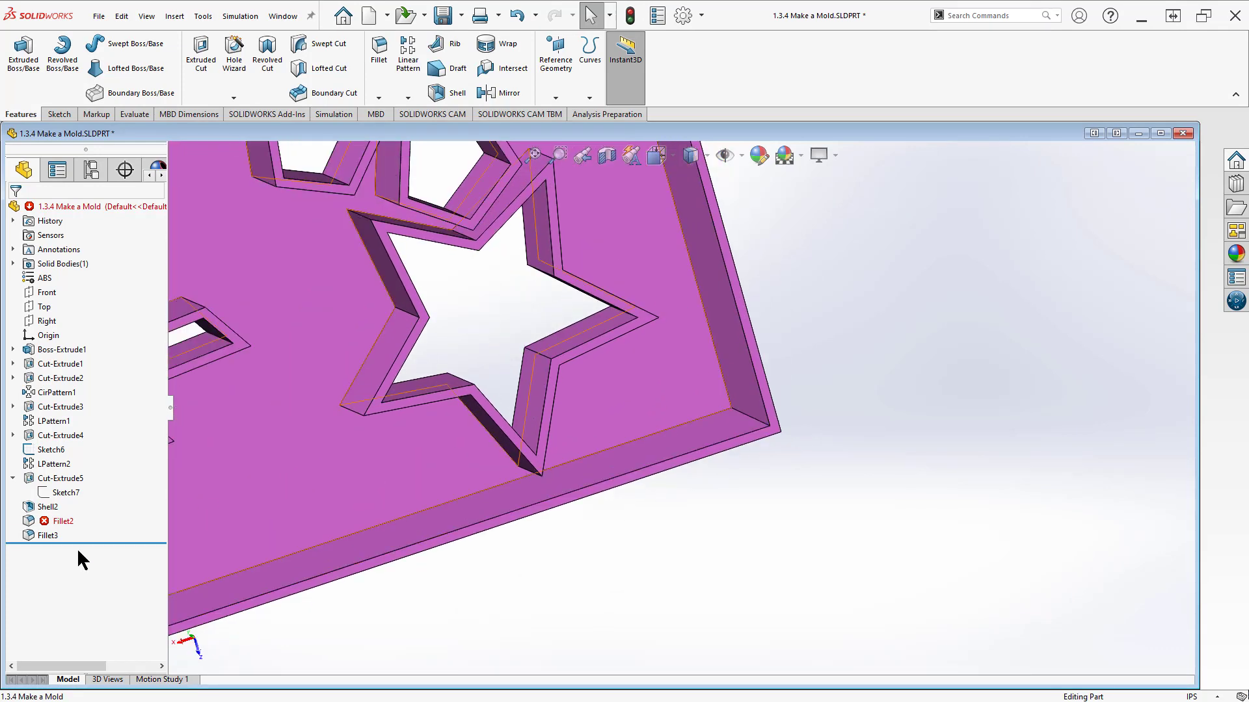
Reorder the shell feature to come after both fillets, and select the fillet face on the outer edge near the star to inspect it.
drag(31, 509, 29, 539)
scroll(587, 478, up, 3)
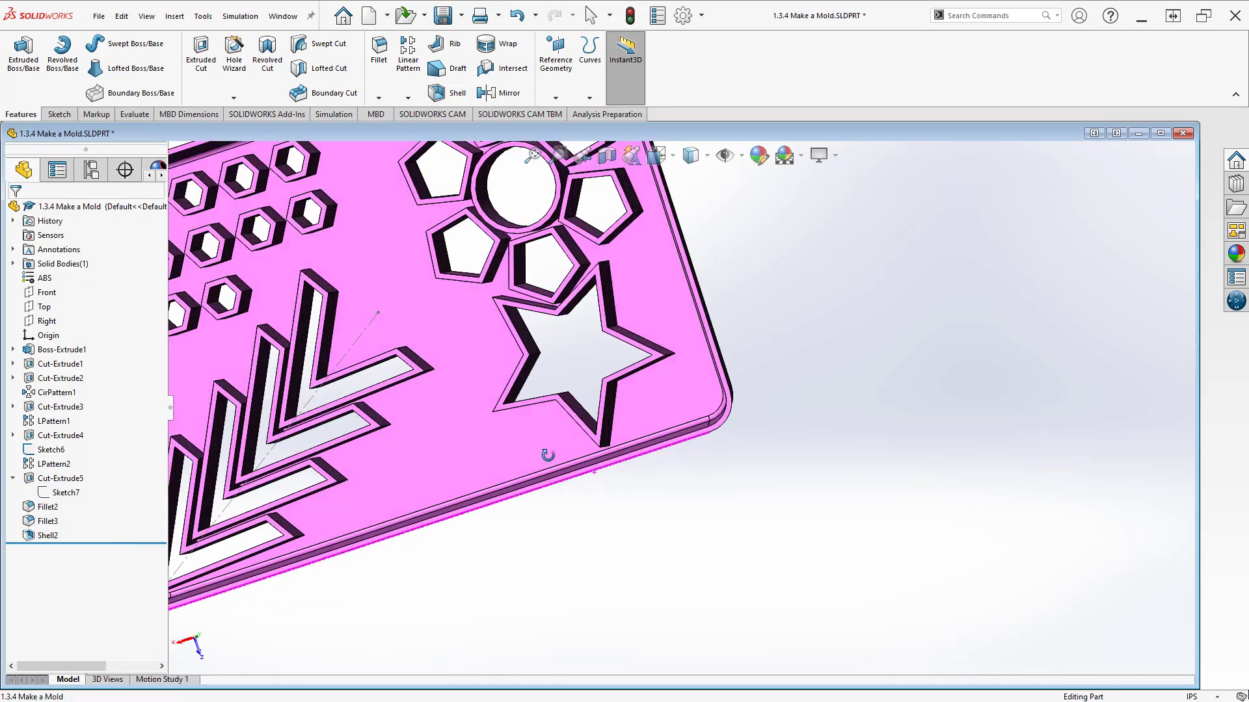
scroll(571, 451, down, 8)
scroll(651, 416, up, 1)
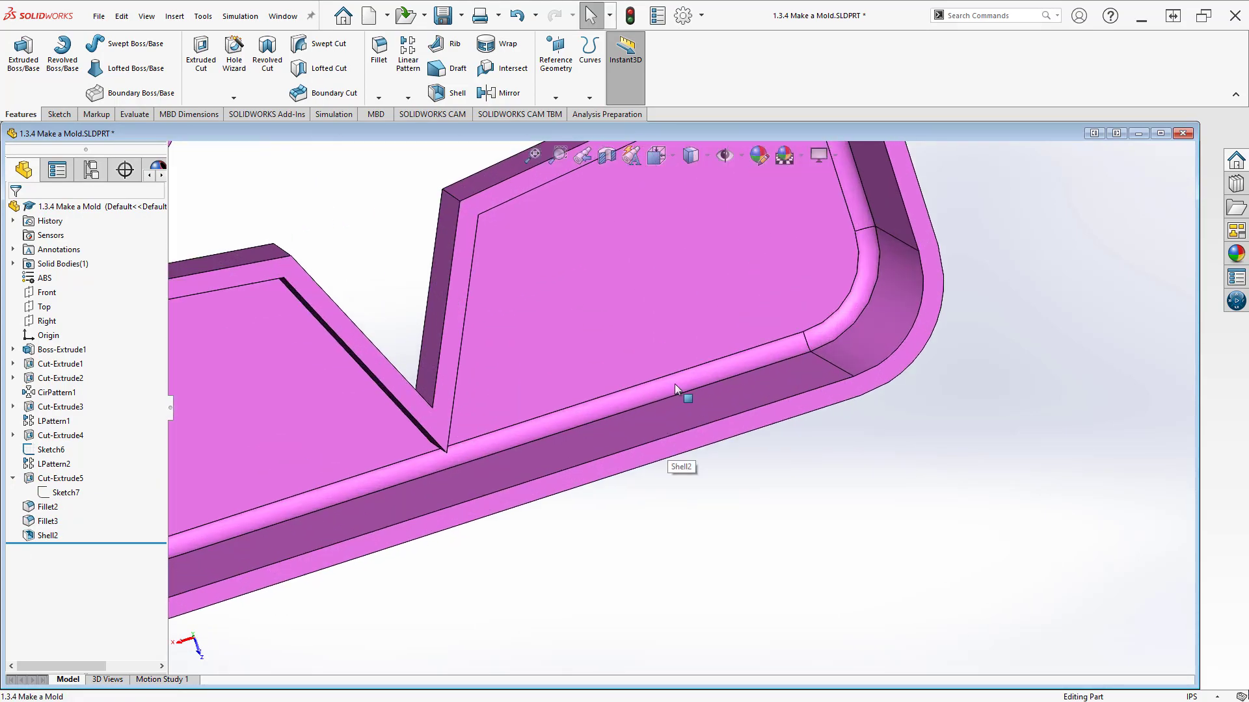
click(728, 372)
scroll(735, 376, up, 2)
middle_drag(779, 428, 599, 356)
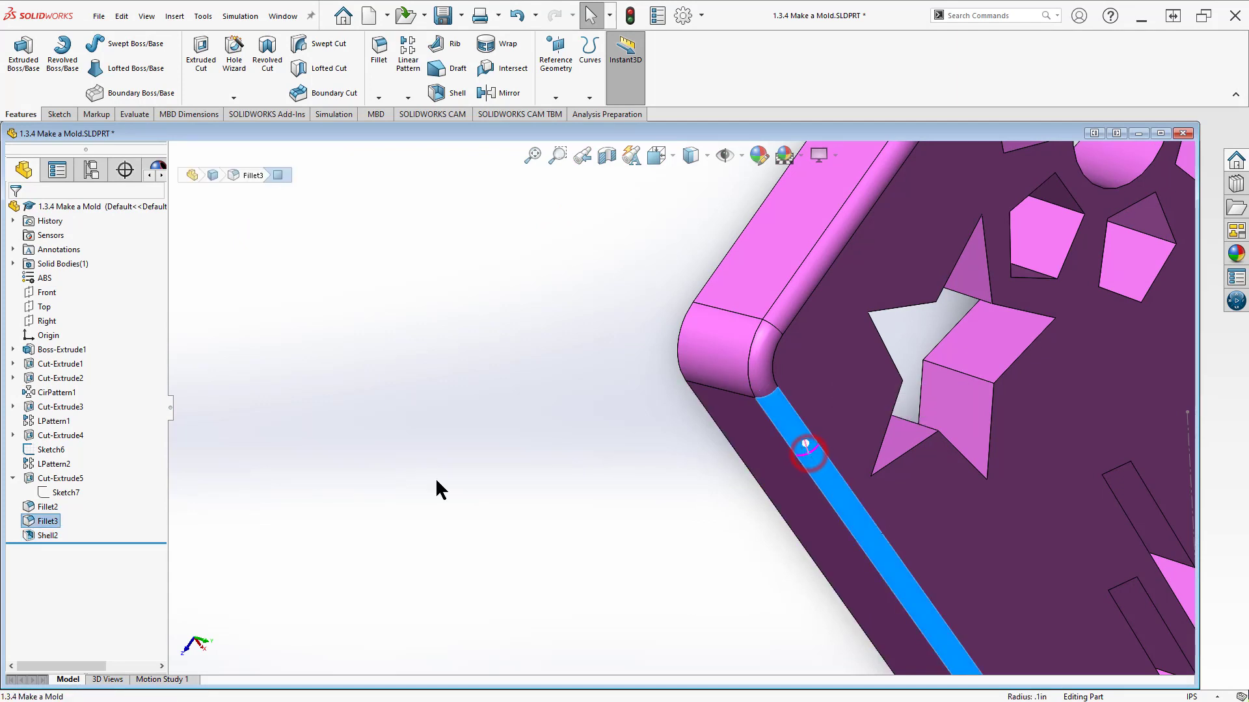
Try reordering the shell to directly after Boss-Extrude1, ahead of all the cuts and fillets, and examine the walls around the cutouts.
click(313, 523)
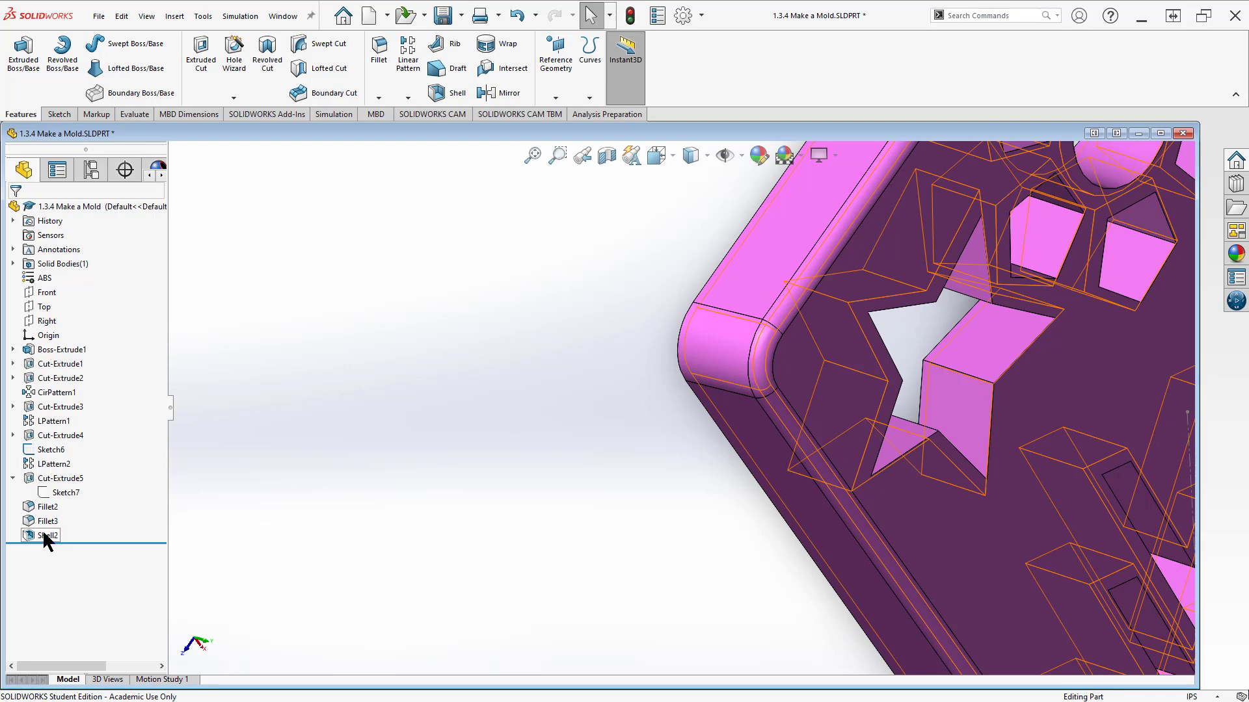
drag(42, 529, 43, 348)
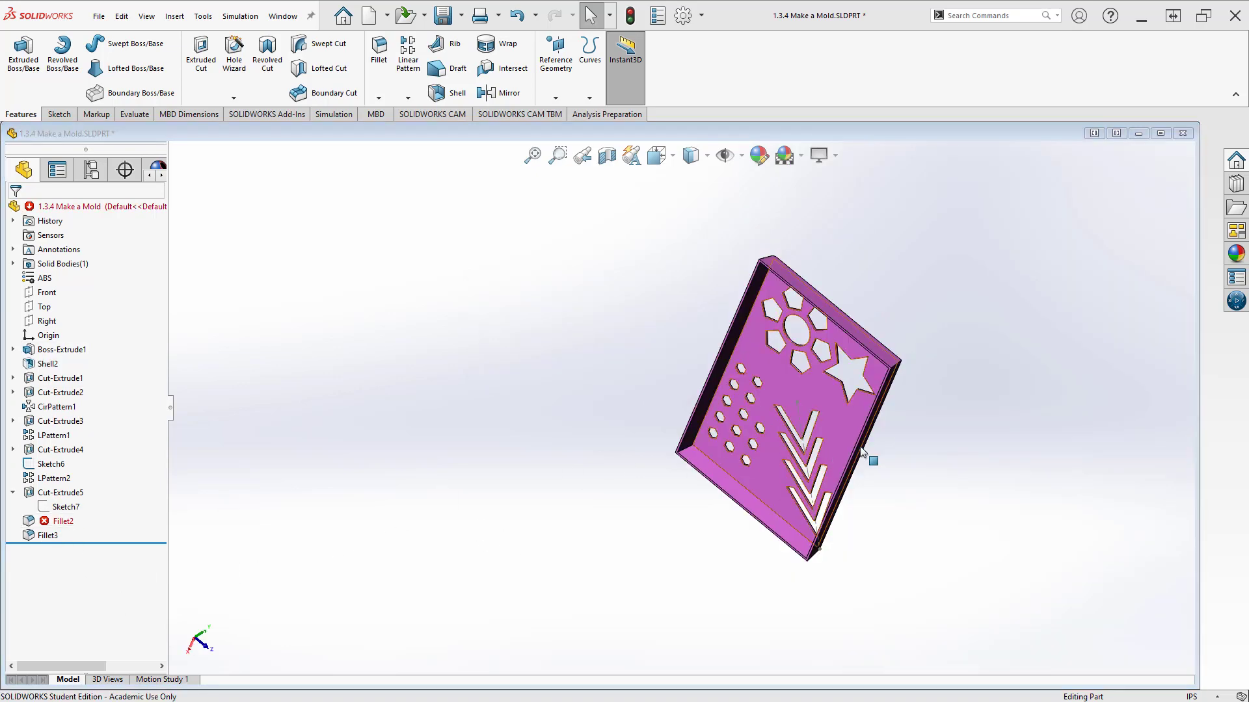
scroll(803, 394, down, 5)
middle_drag(800, 394, 768, 449)
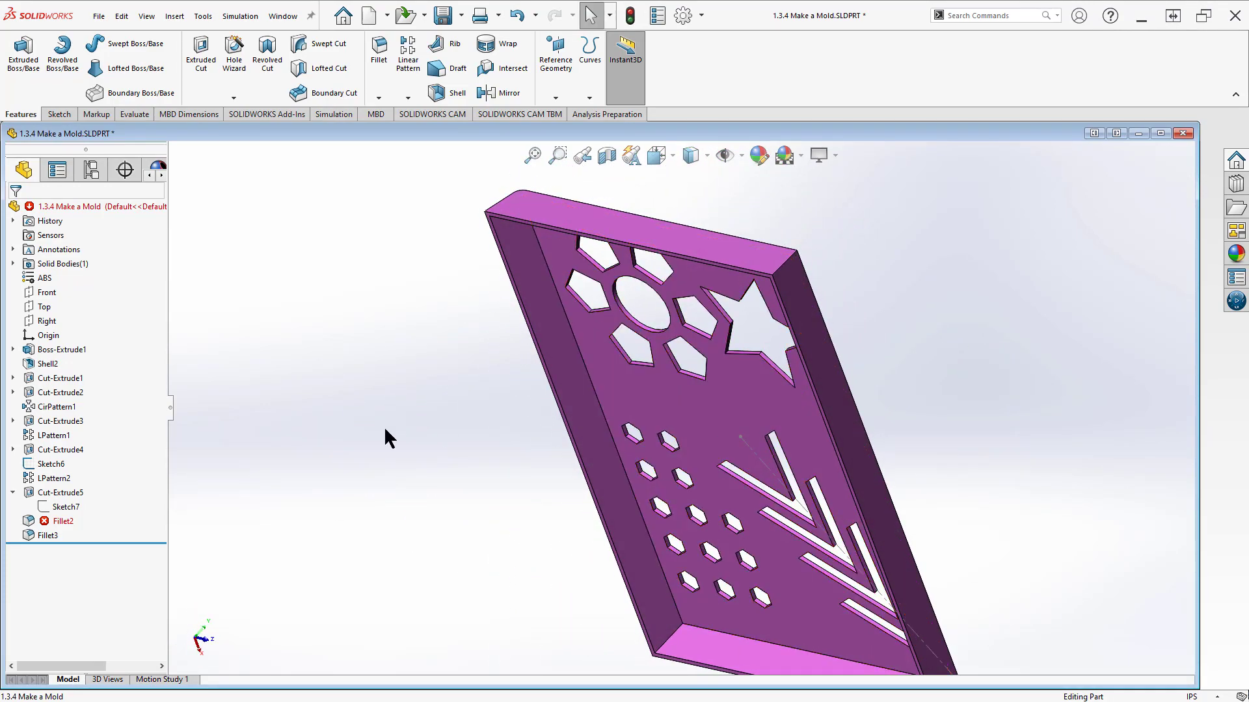
click(36, 364)
click(357, 383)
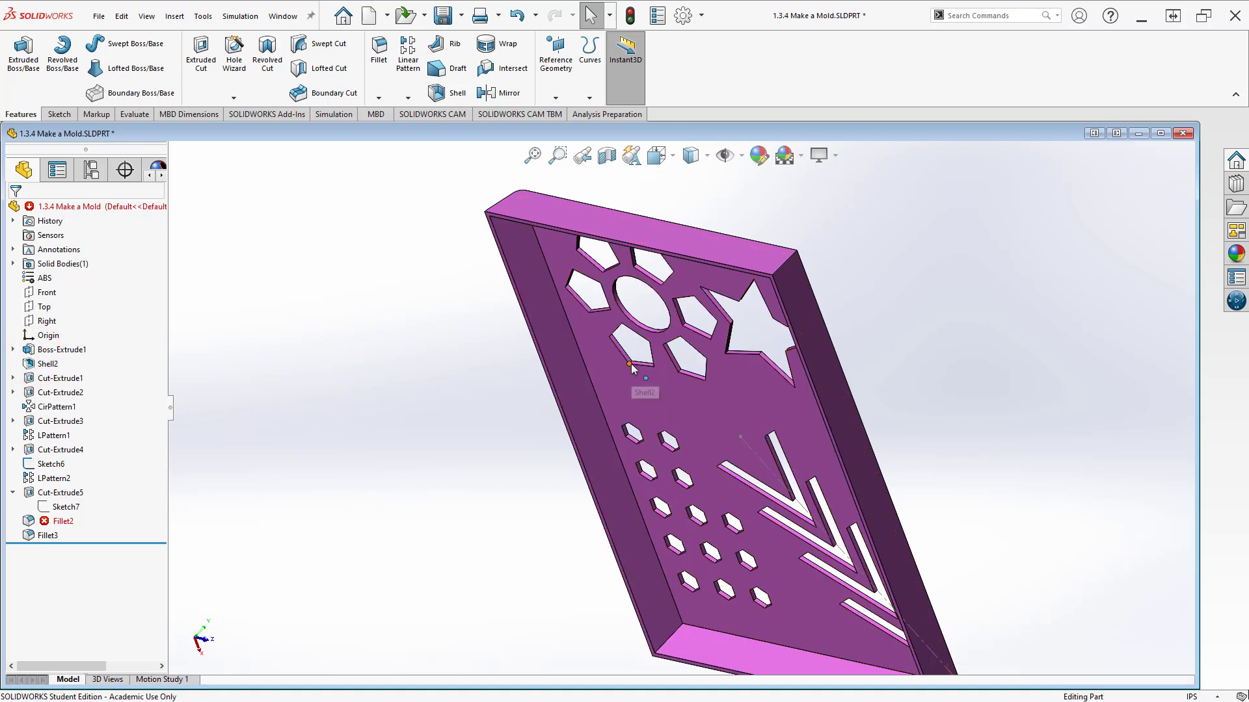
scroll(631, 365, down, 6)
middle_drag(683, 395, 805, 376)
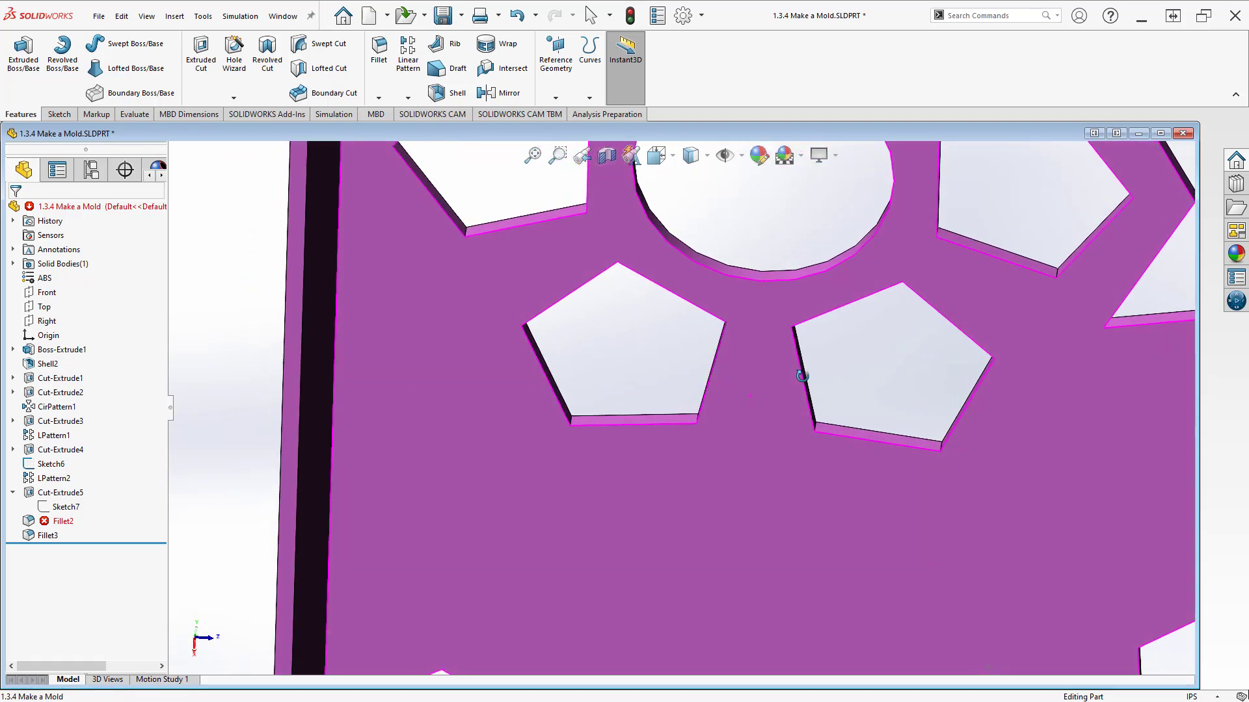
scroll(805, 375, up, 1)
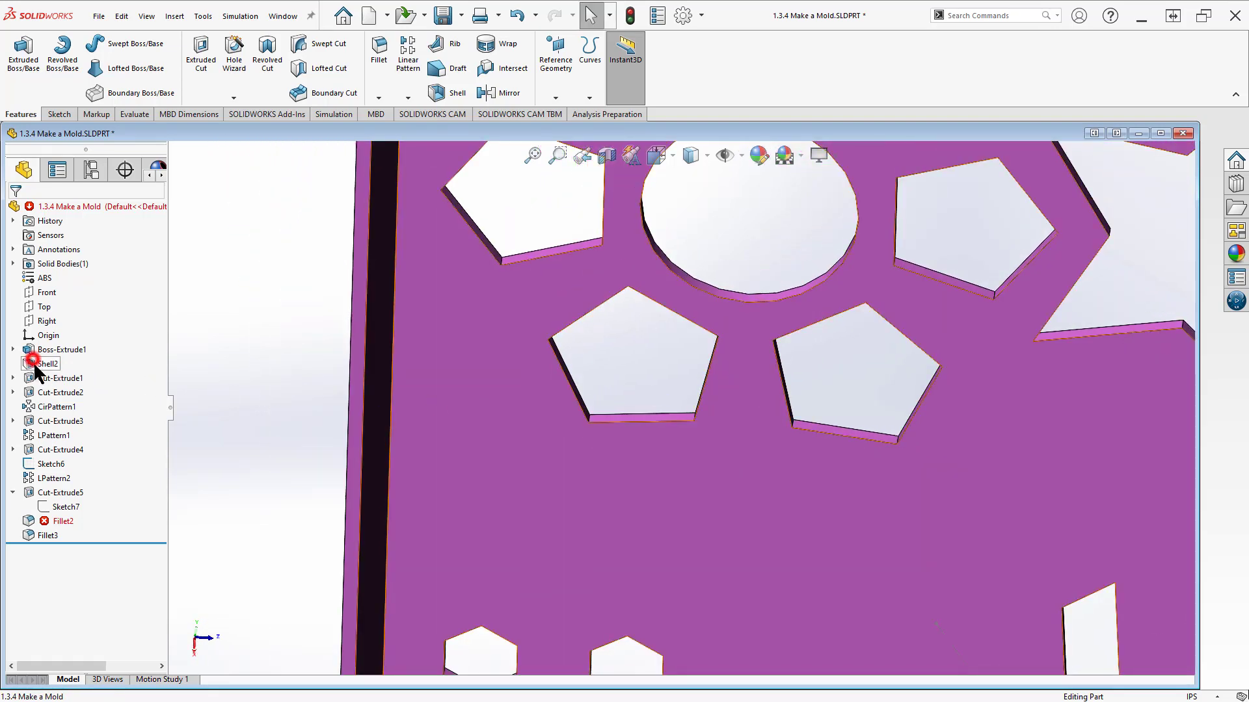
Reorder the shell back to the end of the feature history after Fillet3, and inspect the mold from both sides.
drag(34, 366, 41, 540)
scroll(566, 478, up, 4)
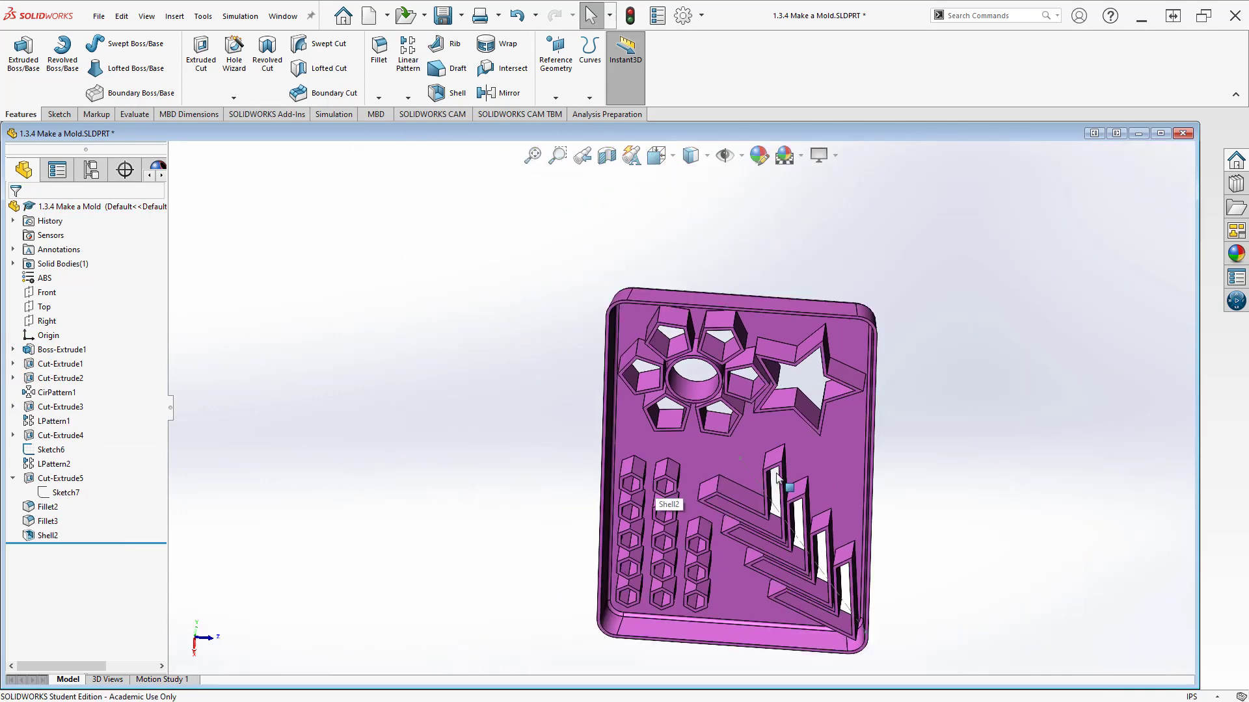
middle_drag(777, 478, 629, 624)
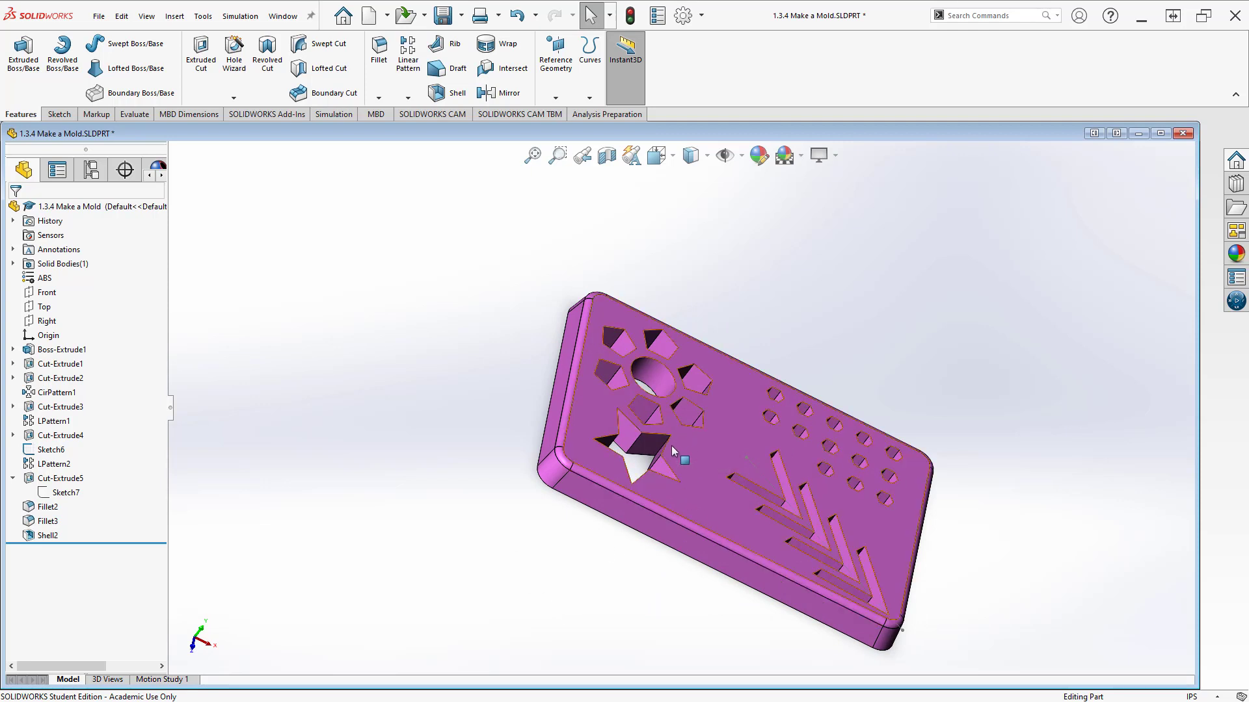
middle_drag(670, 449, 633, 451)
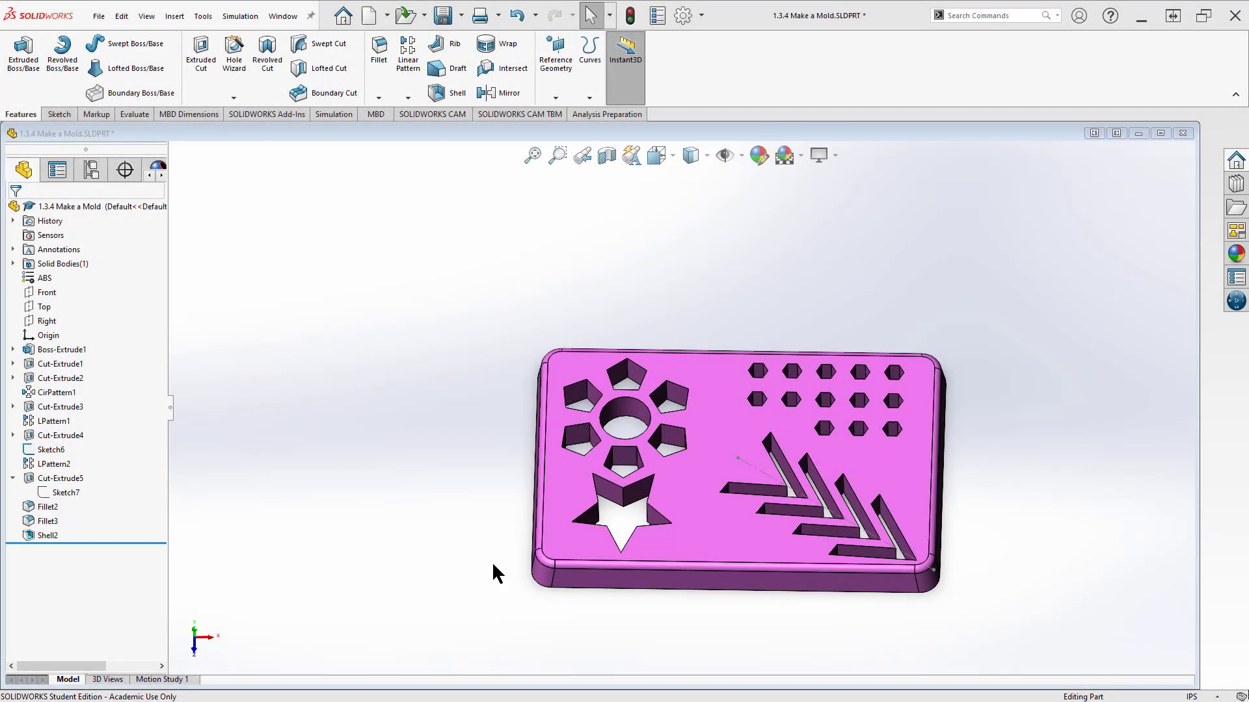
middle_drag(947, 493, 879, 541)
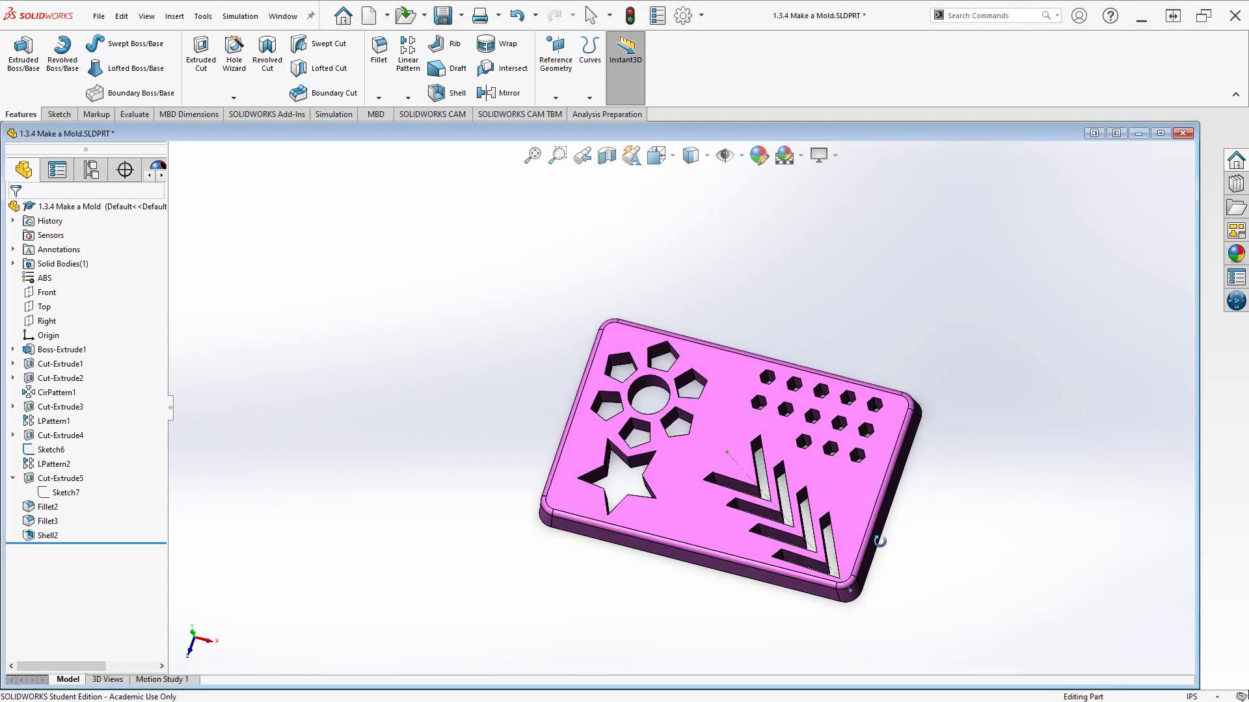
Hide Sketch6, the sketch still shown on the plate near the chevron cutouts.
scroll(972, 515, down, 2)
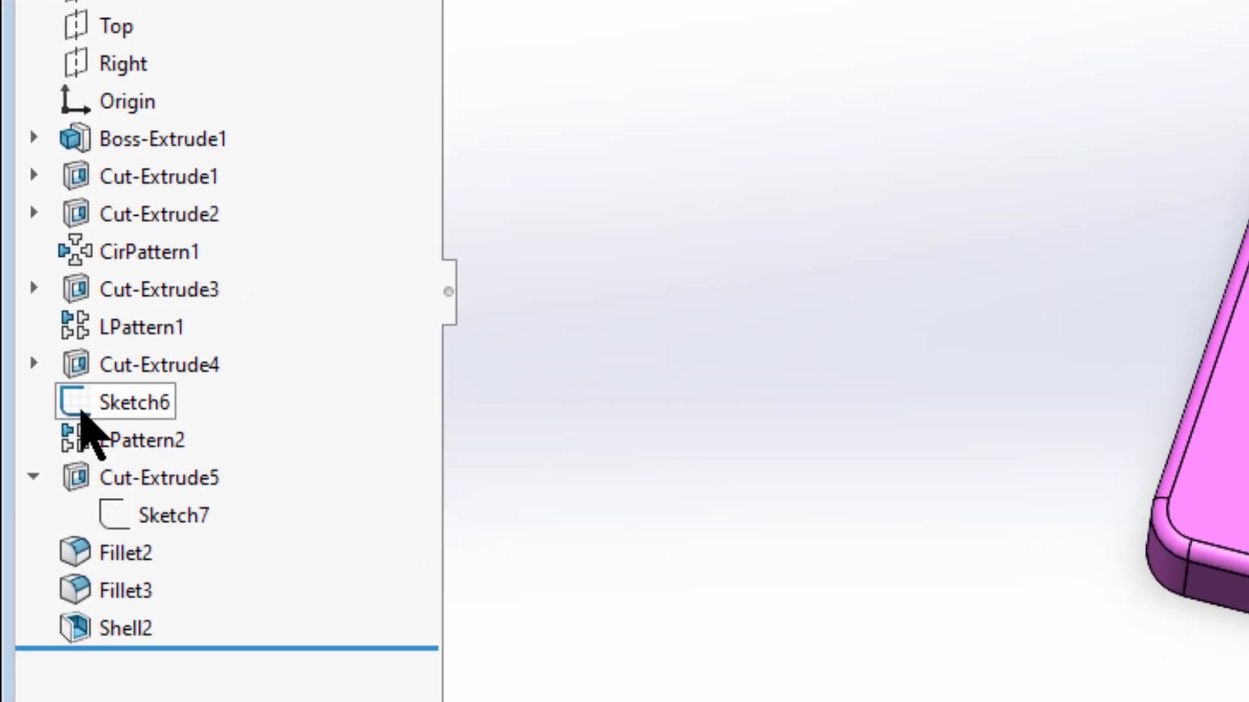
click(30, 448)
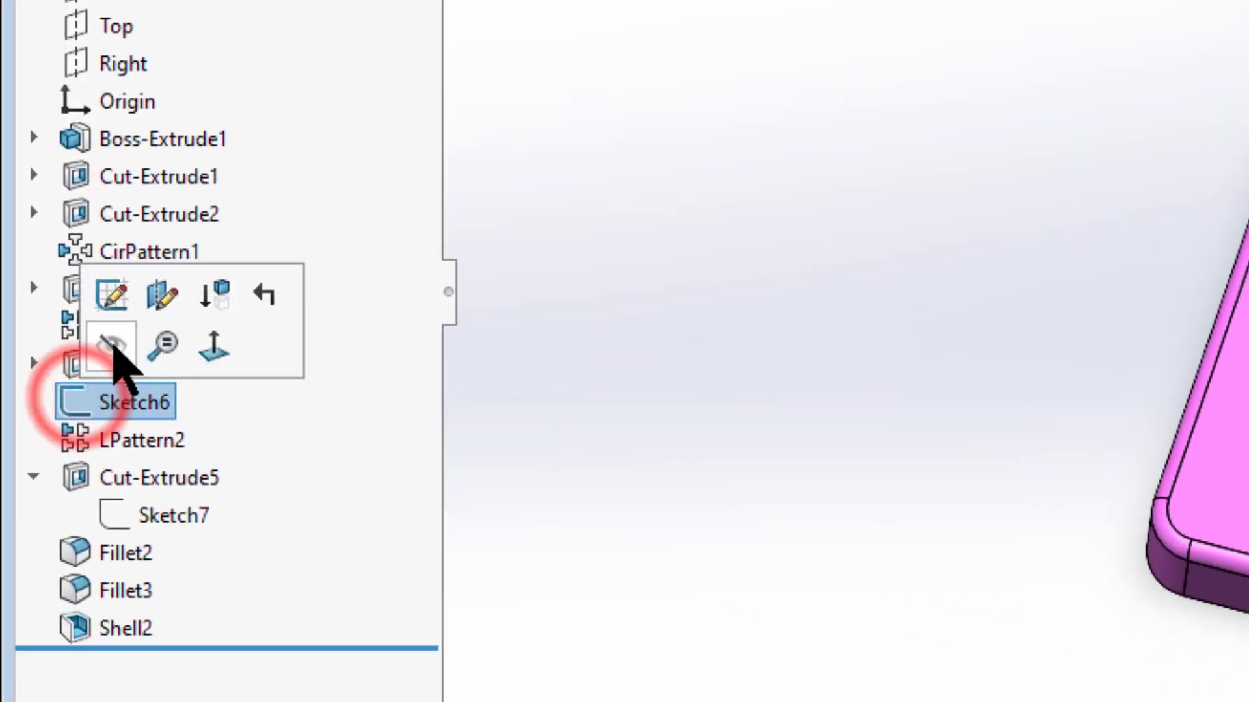
click(115, 341)
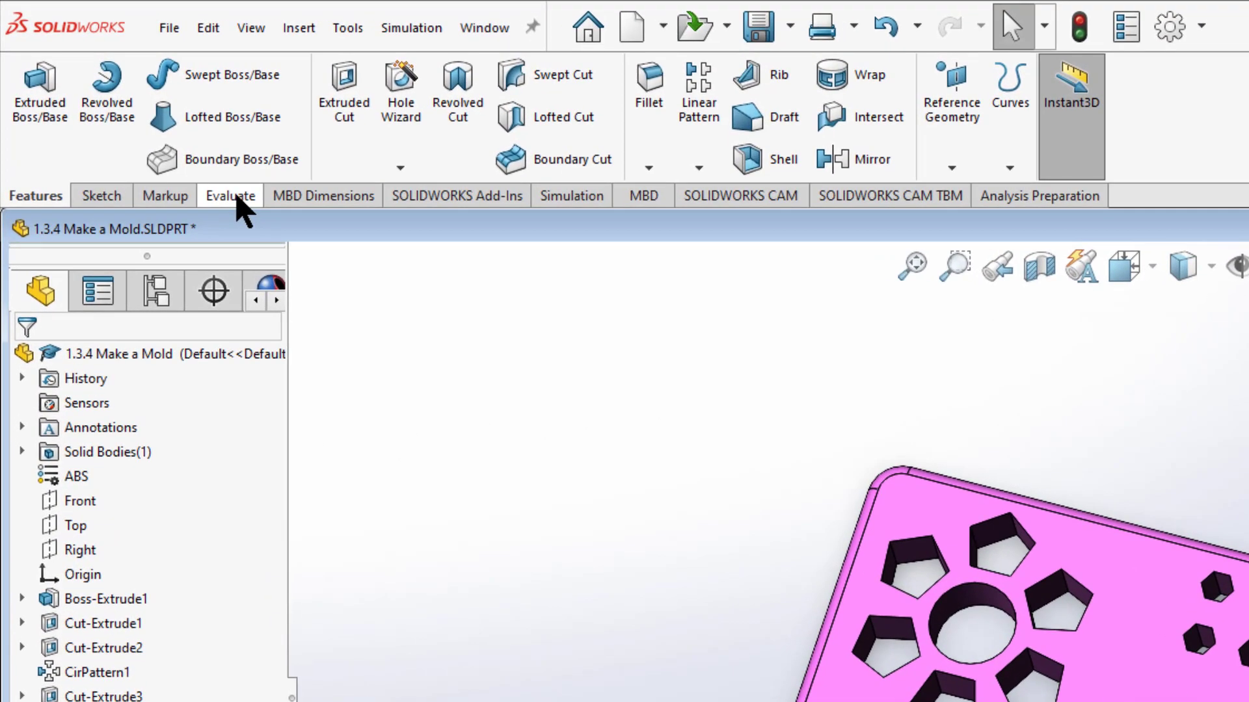
Evaluate the mass properties of the finished mold part.
click(134, 114)
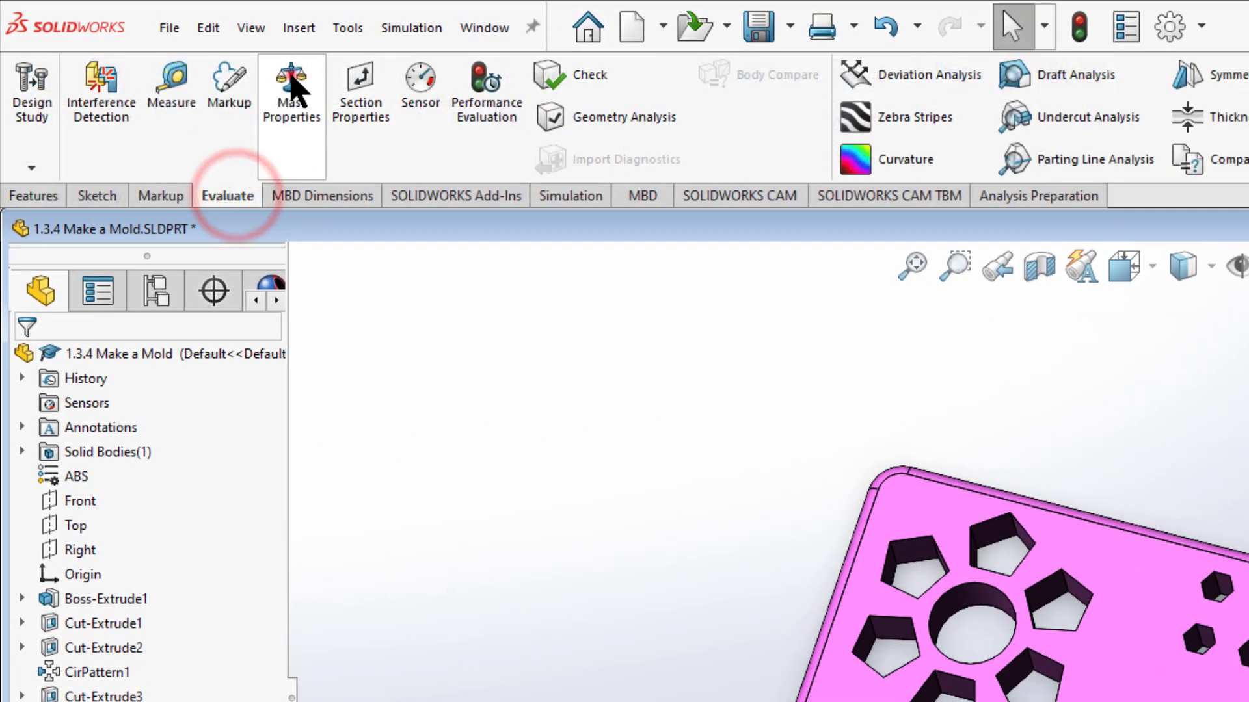
click(292, 81)
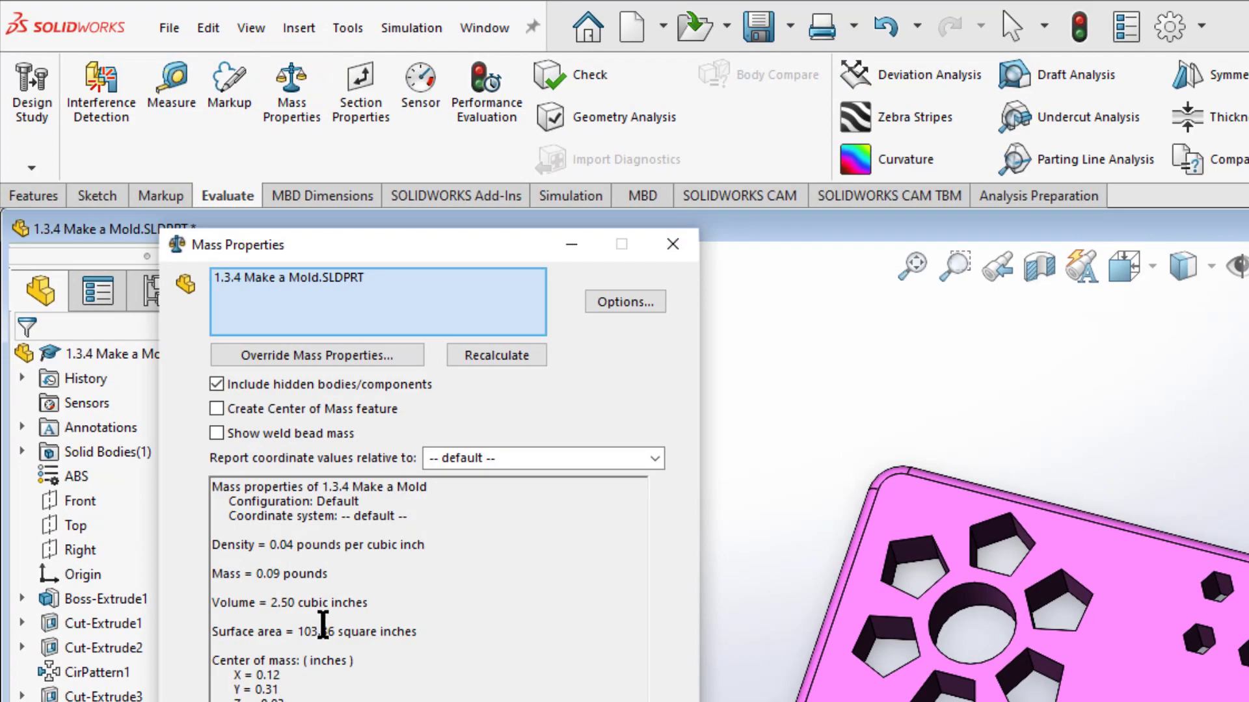